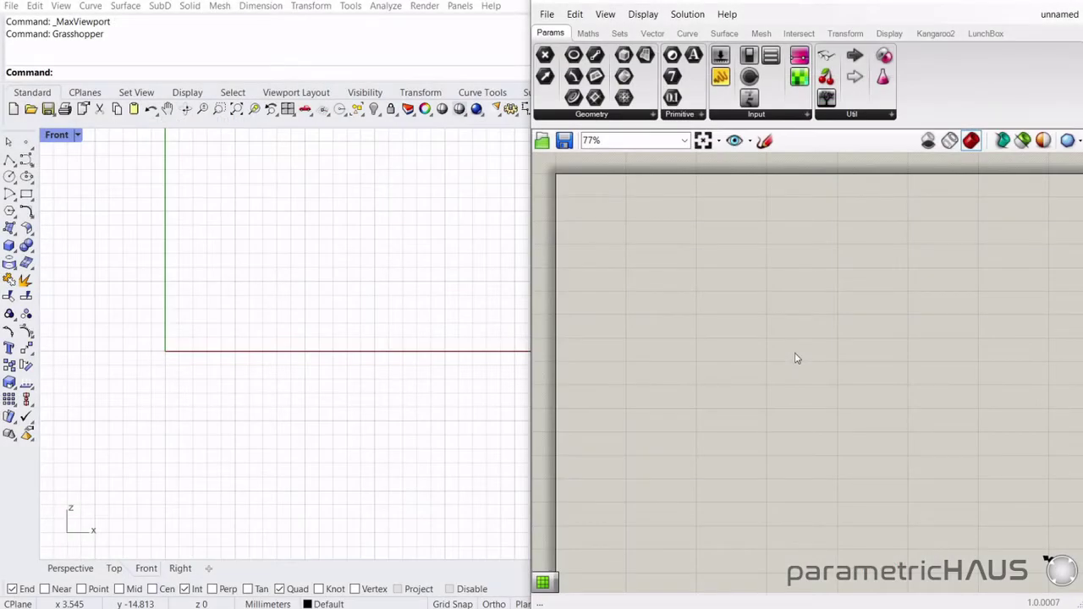
Step: Place the Kangaroo2 goal components Load, Anchor and Length(Line) one below another on the canvas
click(944, 37)
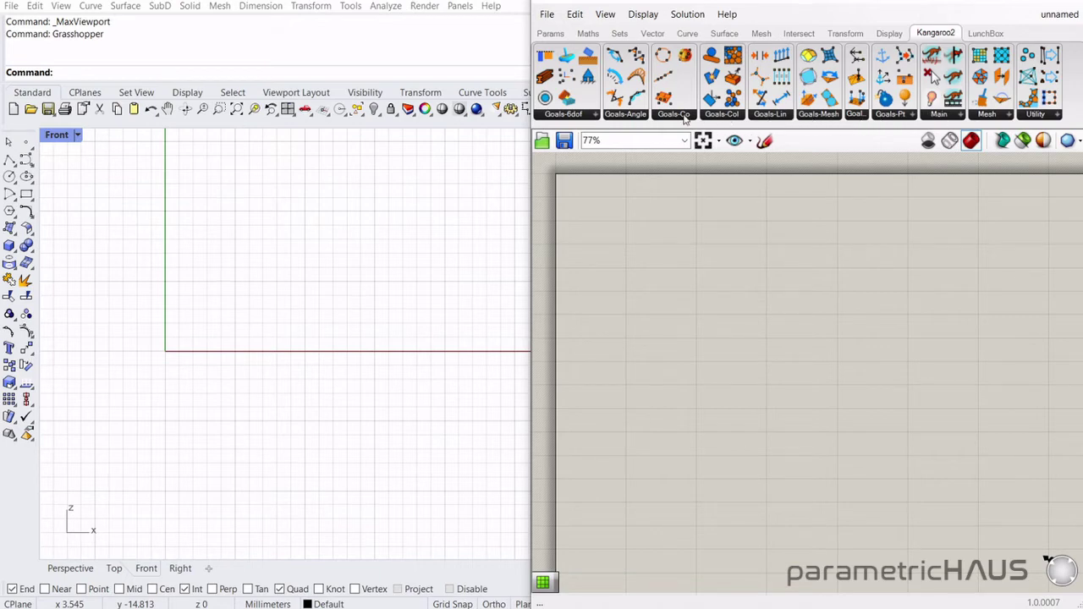
scroll(903, 115, up, 10)
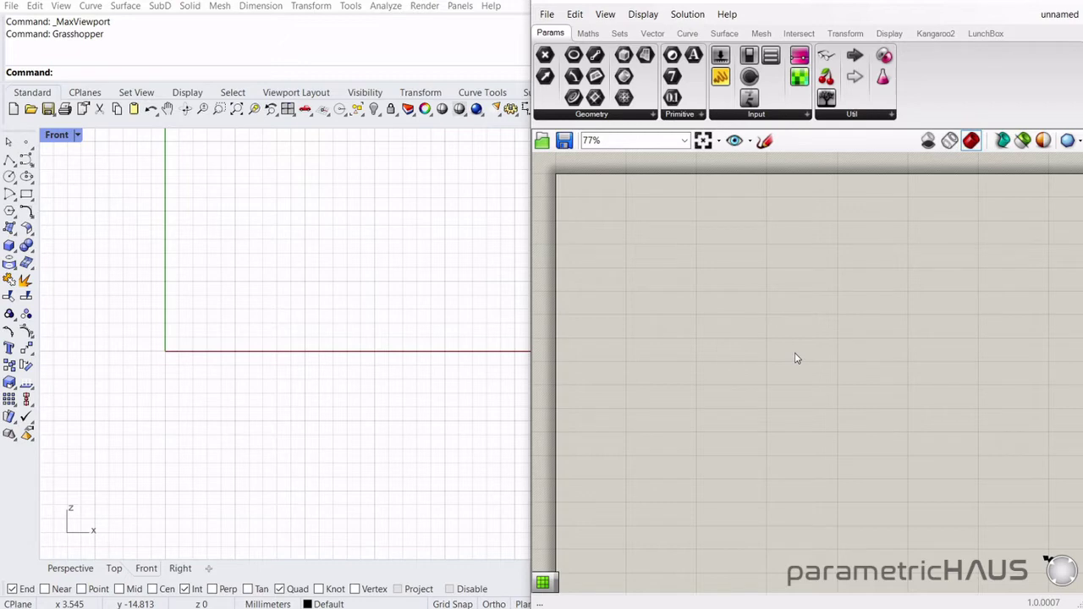
click(943, 37)
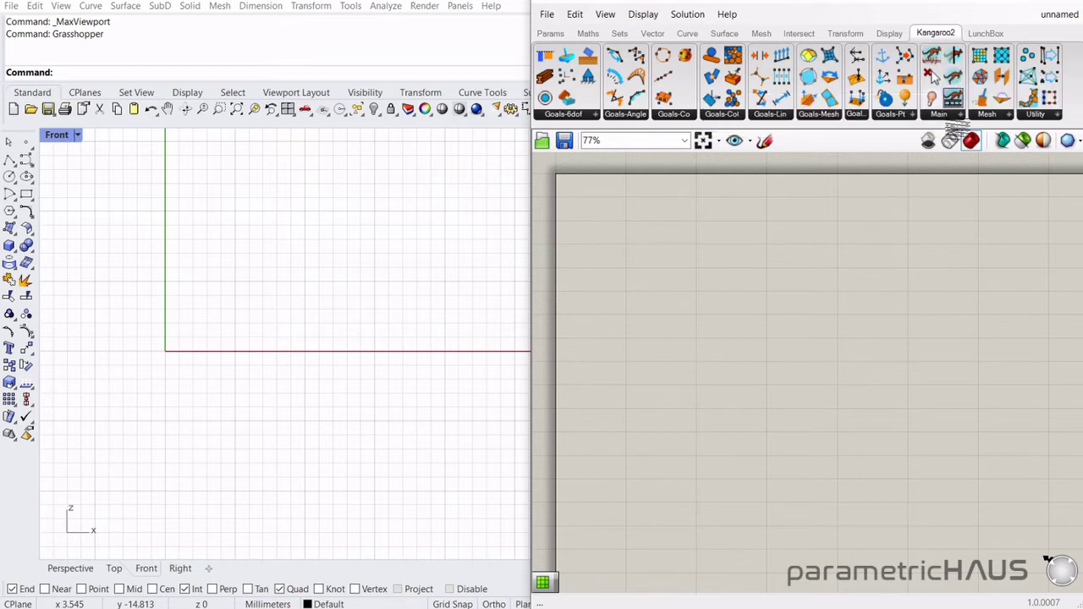
drag(927, 170, 793, 232)
scroll(807, 238, up, 1)
click(786, 287)
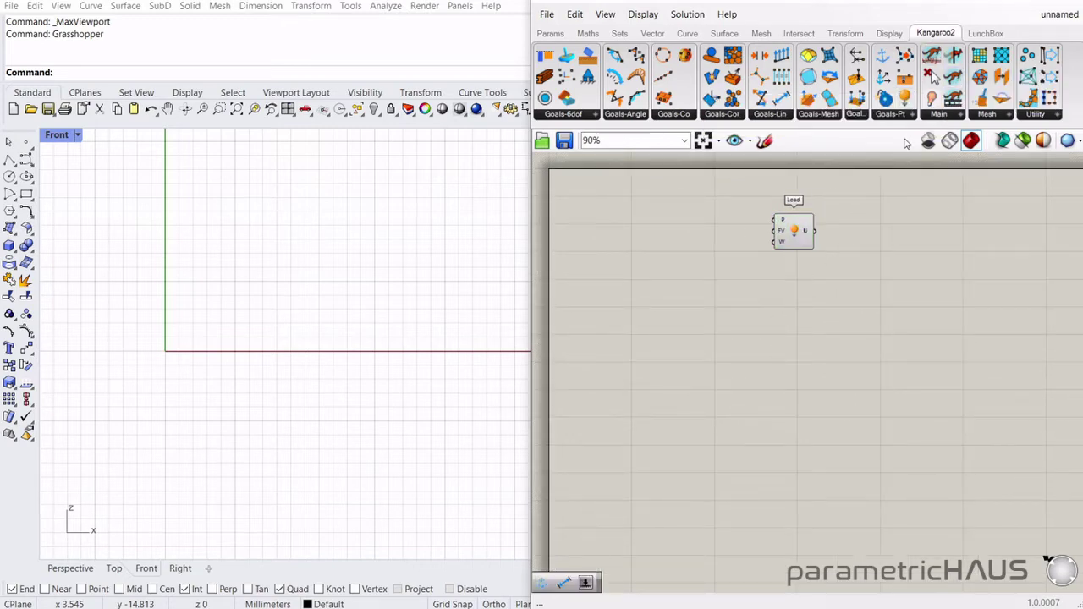
drag(882, 55, 795, 385)
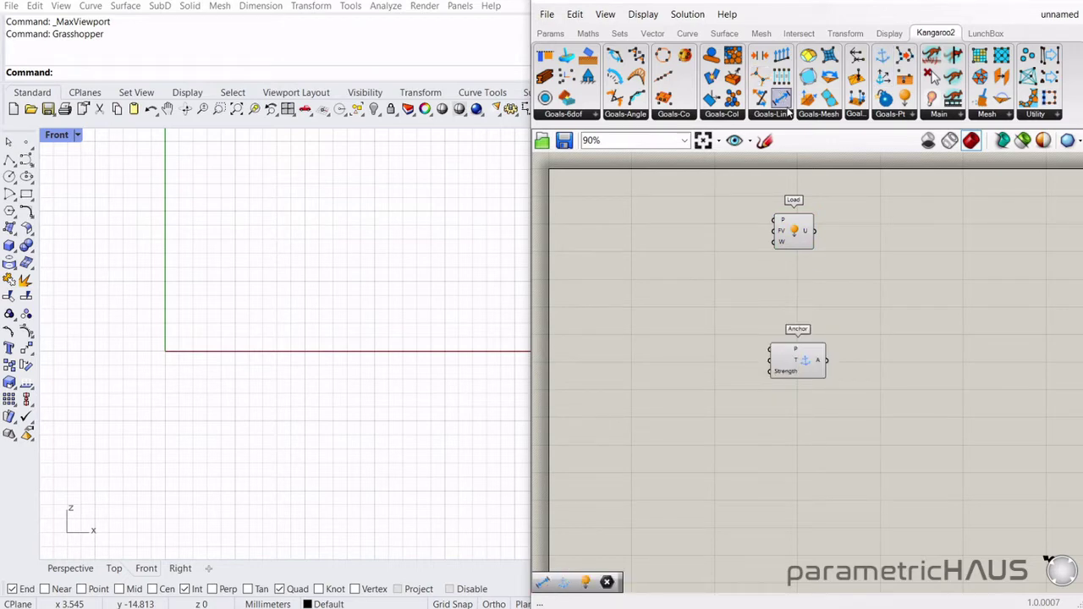
click(788, 114)
drag(786, 239, 802, 501)
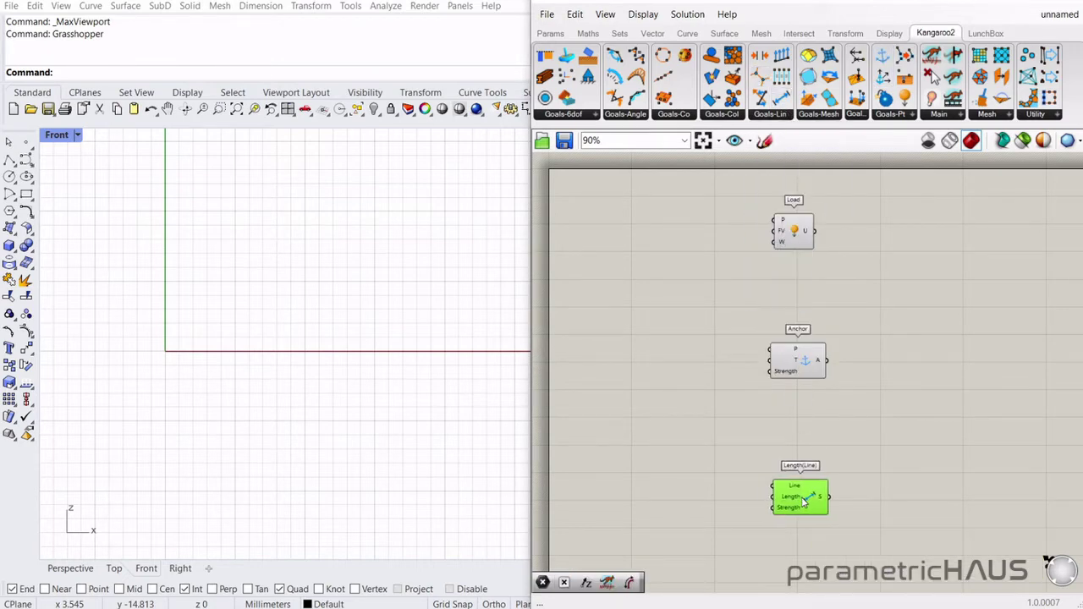
click(847, 428)
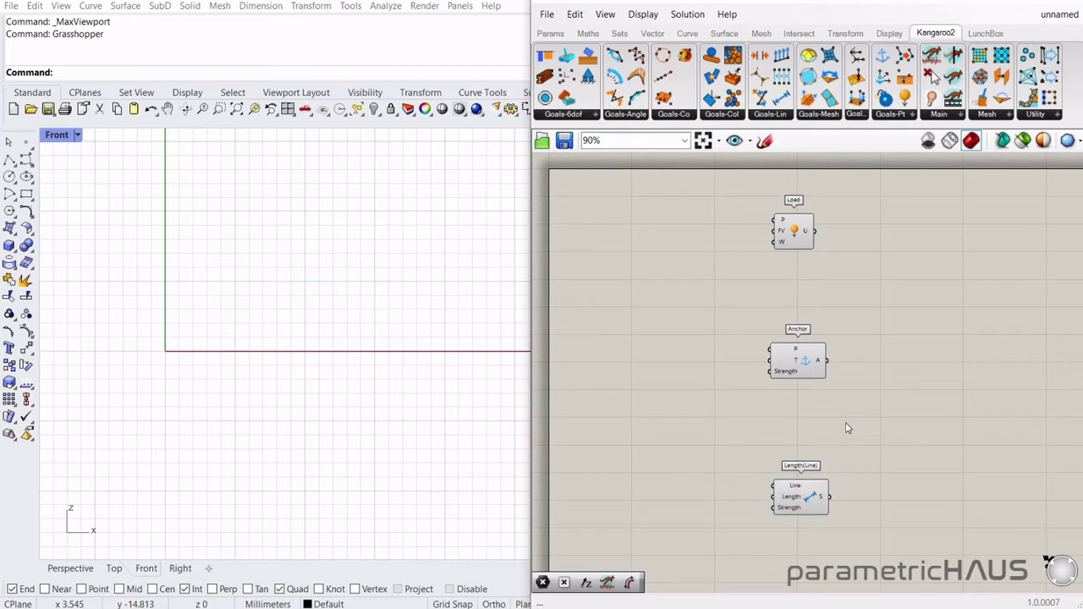
Step: Draw a point just off the origin in Rhino's Front view and reference it in a new Grasshopper Point parameter
click(26, 142)
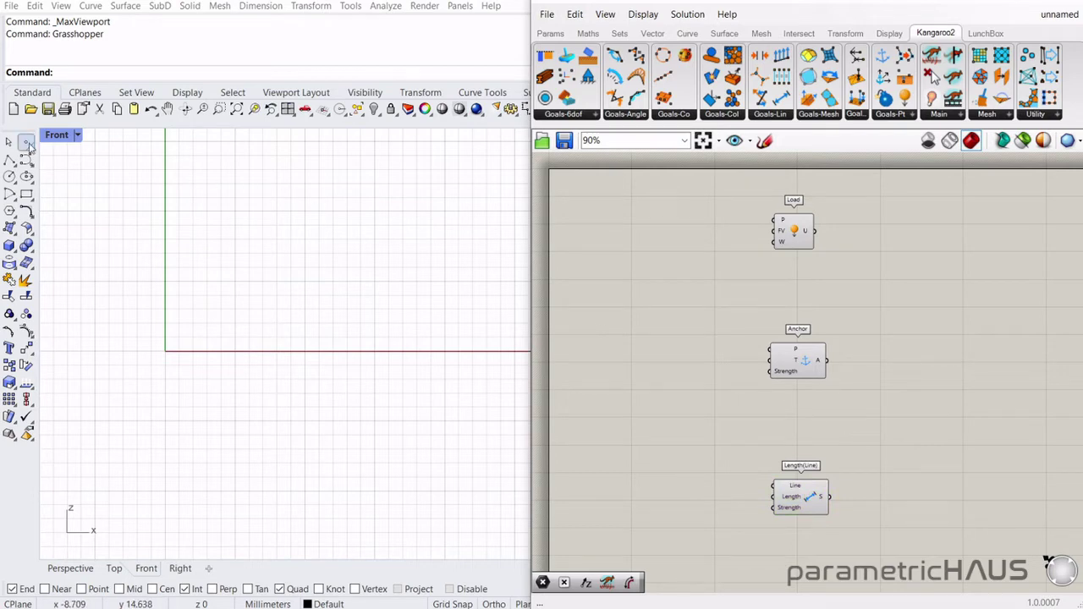
click(179, 336)
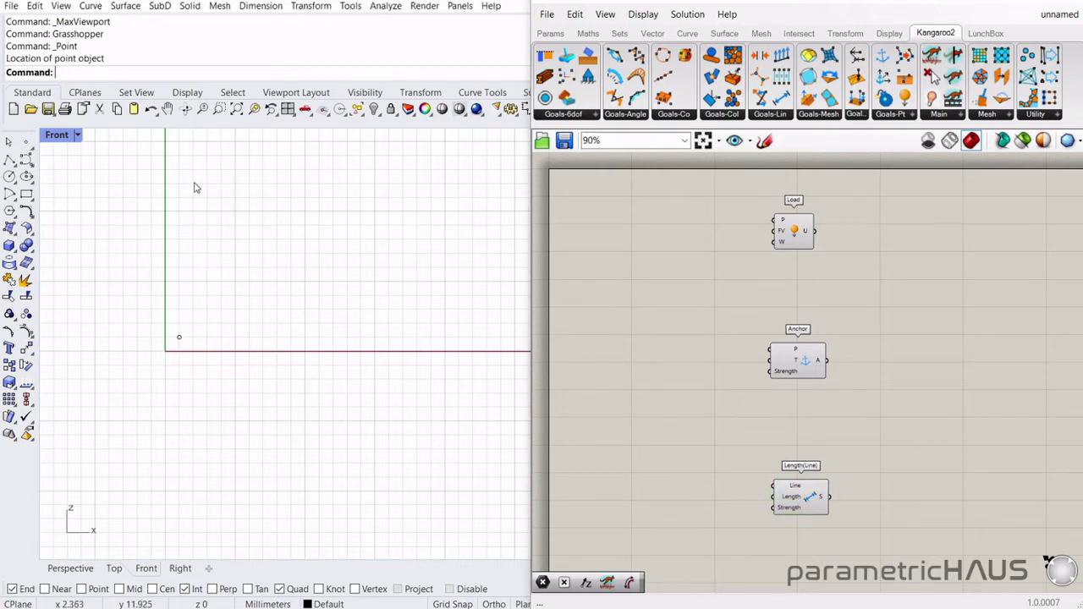
click(549, 34)
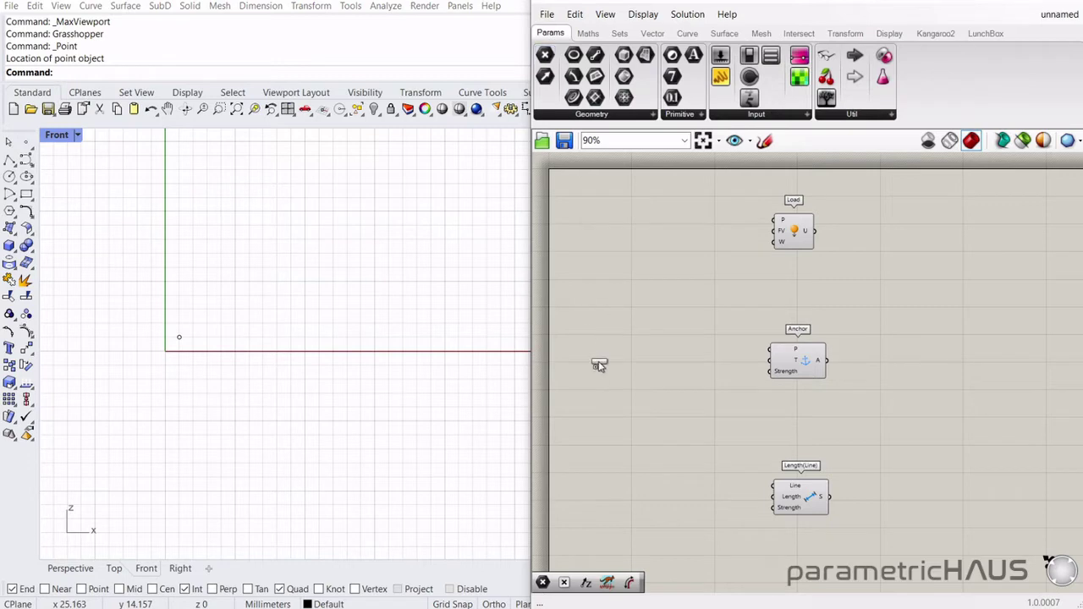
drag(599, 365, 599, 365)
right_click(597, 361)
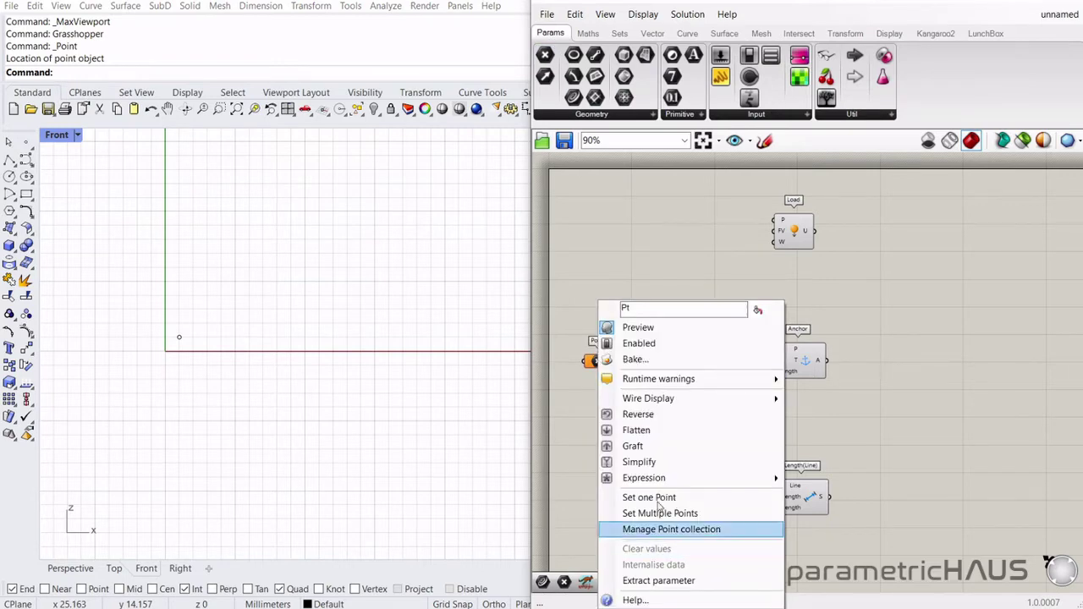
click(650, 496)
click(179, 340)
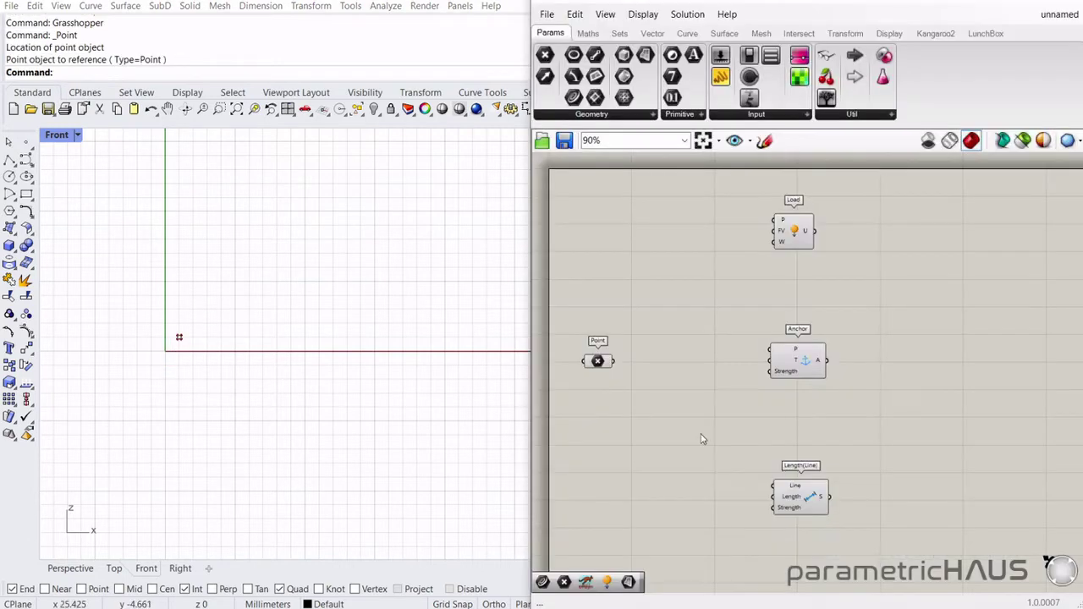
click(597, 362)
click(646, 419)
Step: Add a BouncySolver beside the goals and connect a Boolean Toggle to its Reset input
click(934, 33)
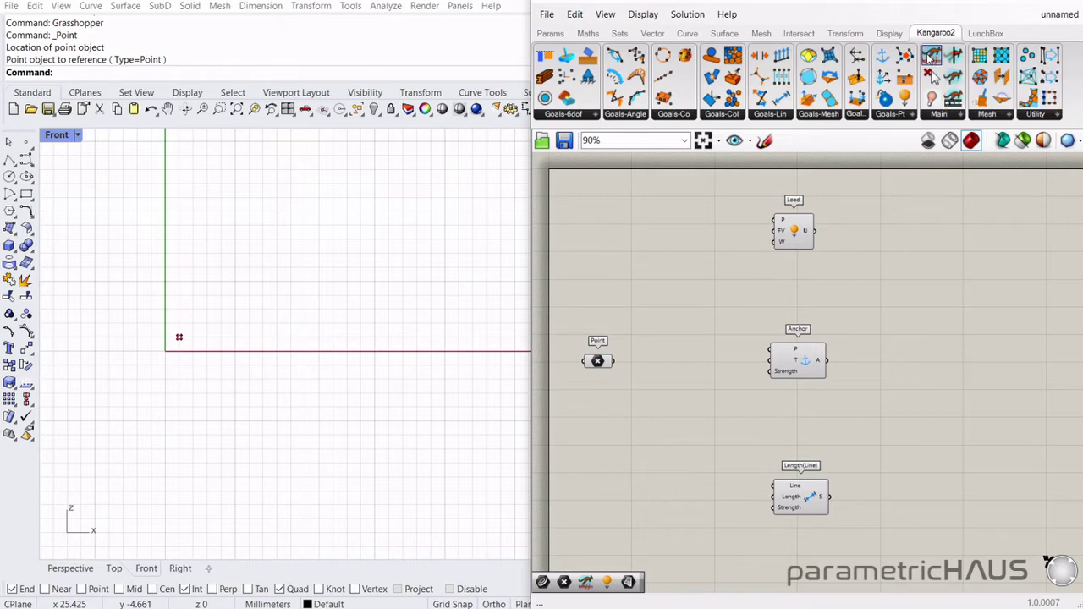
drag(931, 56, 980, 364)
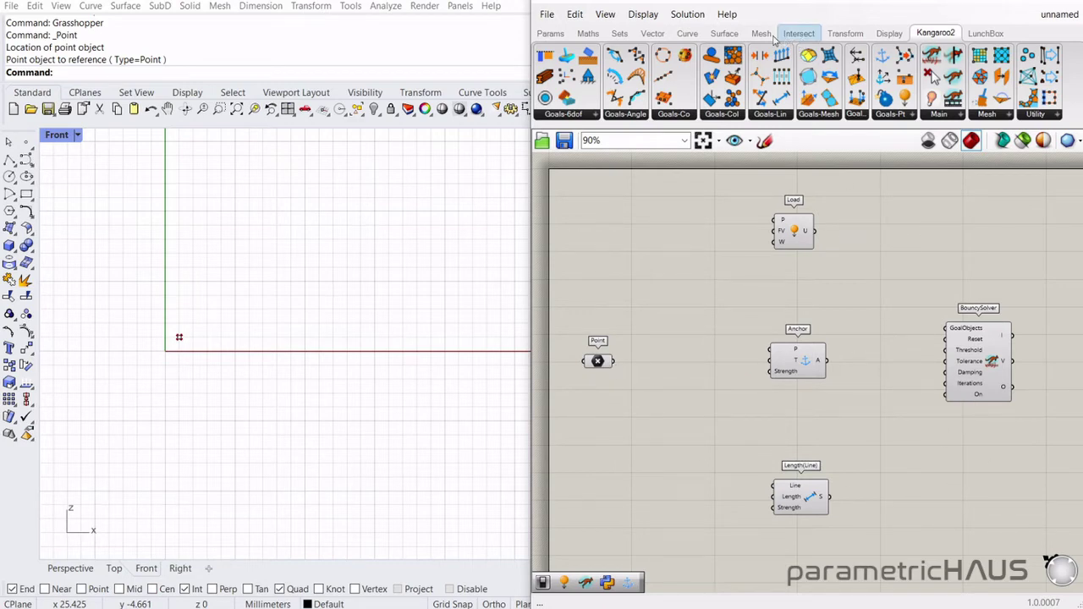
click(554, 34)
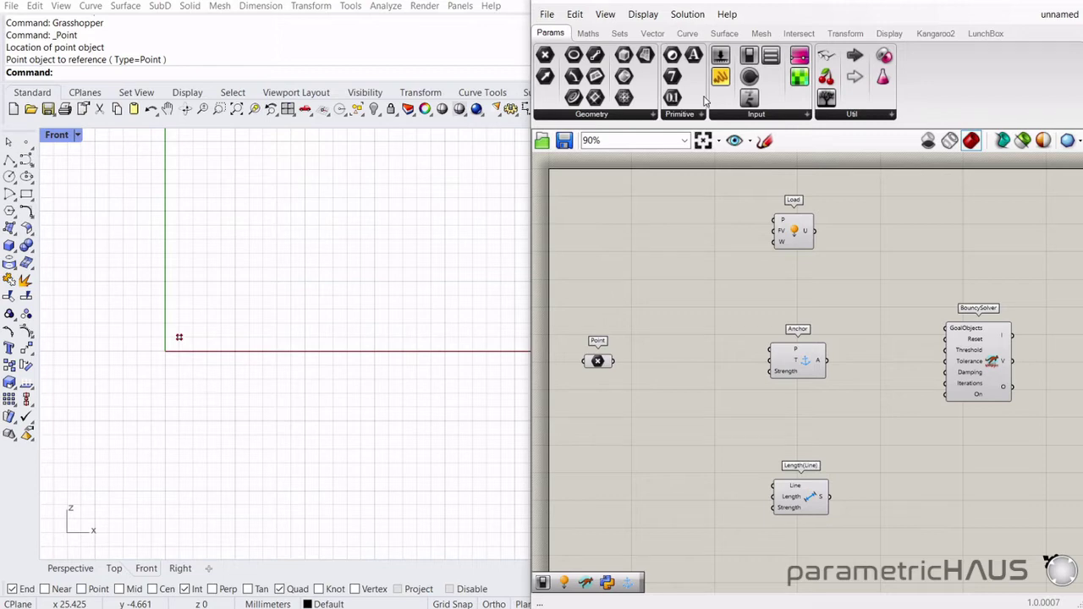
drag(750, 58, 945, 339)
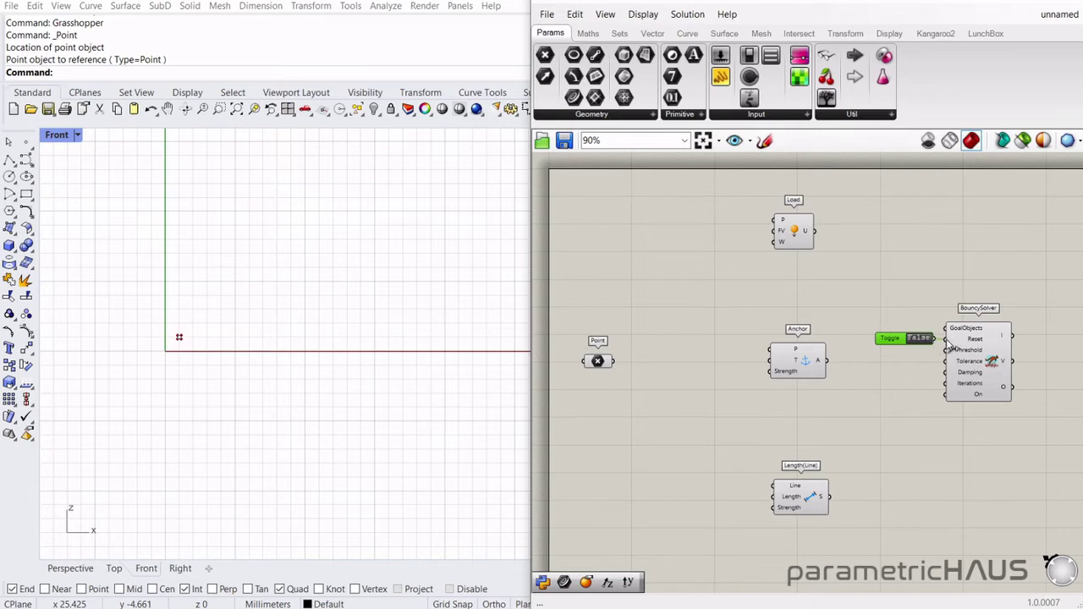
click(880, 397)
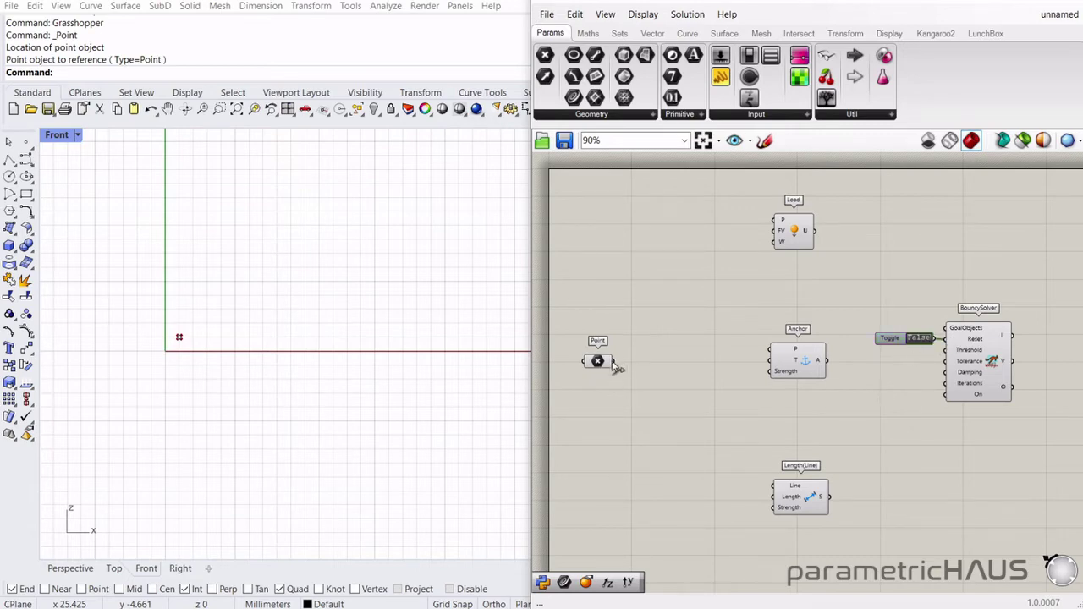
Step: Wire the point through Load into the solver's GoalObjects, and drive the load's force with a Unit Z vector of factor .5
drag(614, 361, 945, 330)
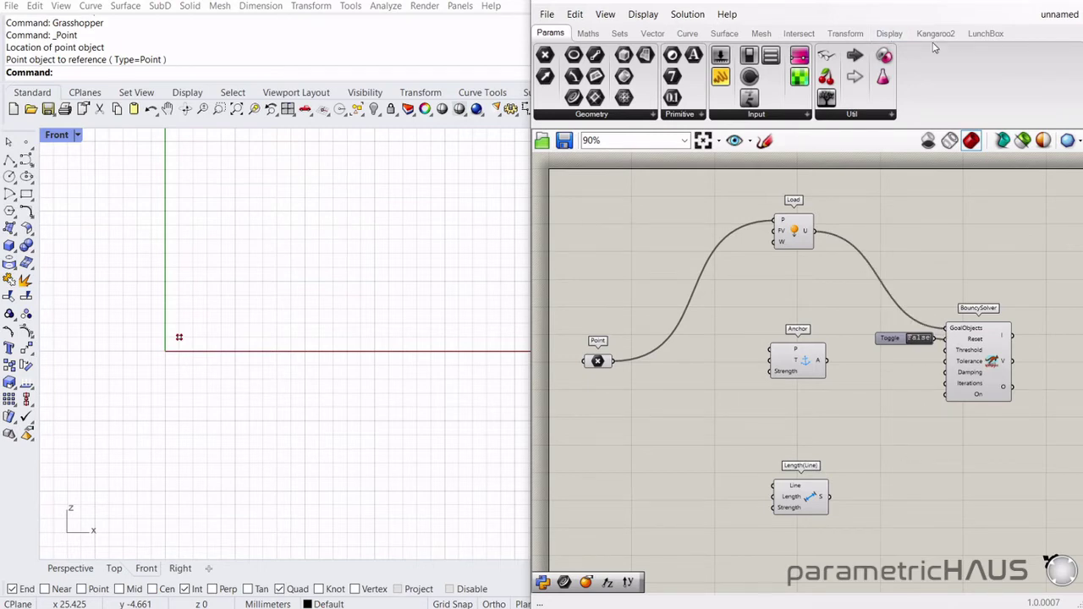
click(653, 33)
click(859, 93)
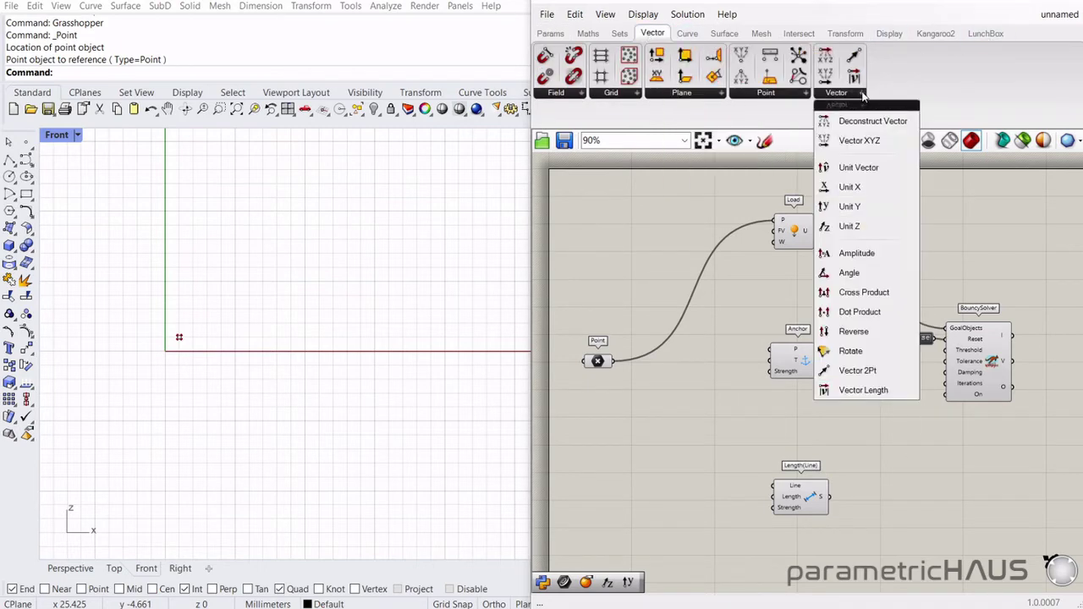
drag(848, 226, 740, 230)
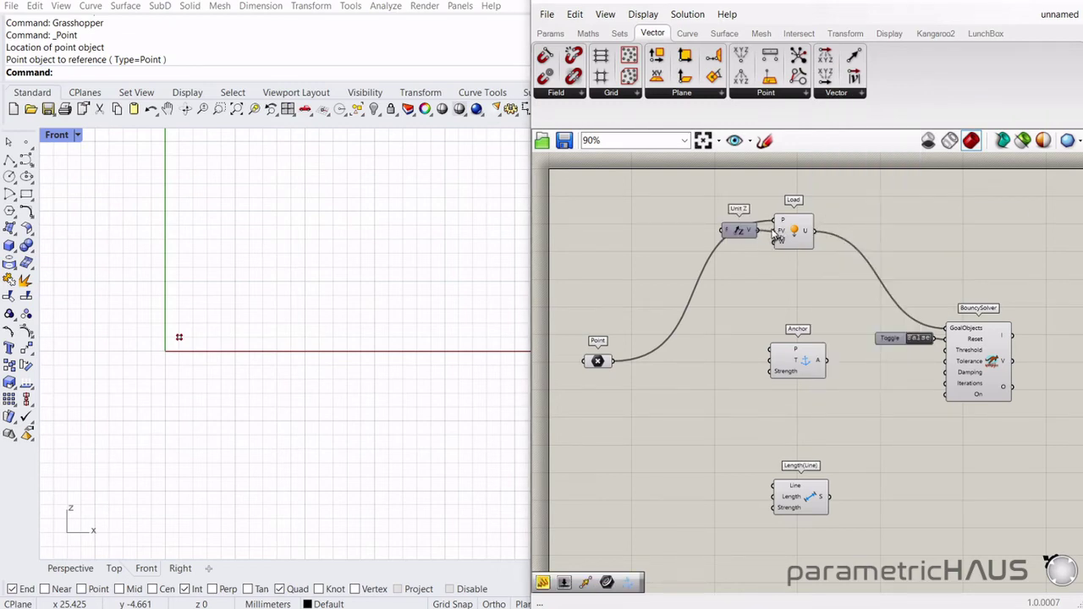
click(550, 33)
drag(645, 252, 698, 233)
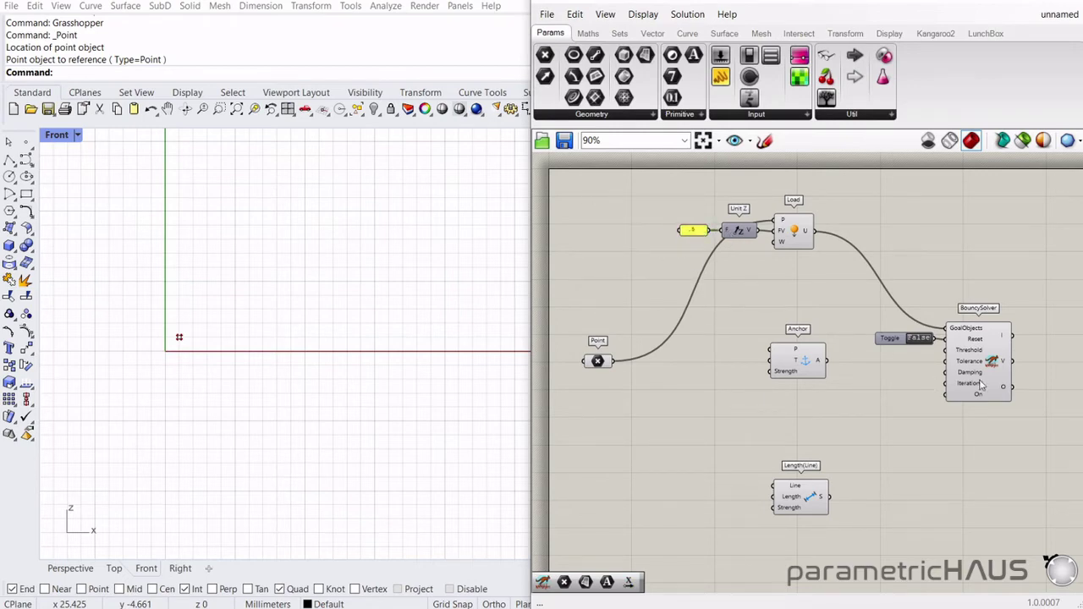
drag(855, 548, 571, 190)
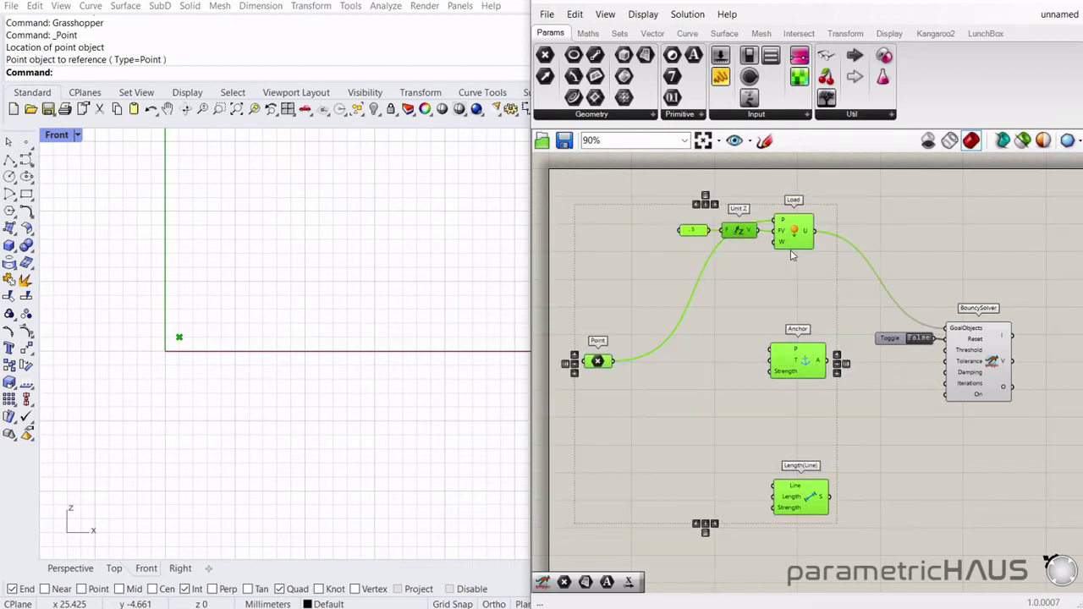
right_click(898, 250)
click(937, 303)
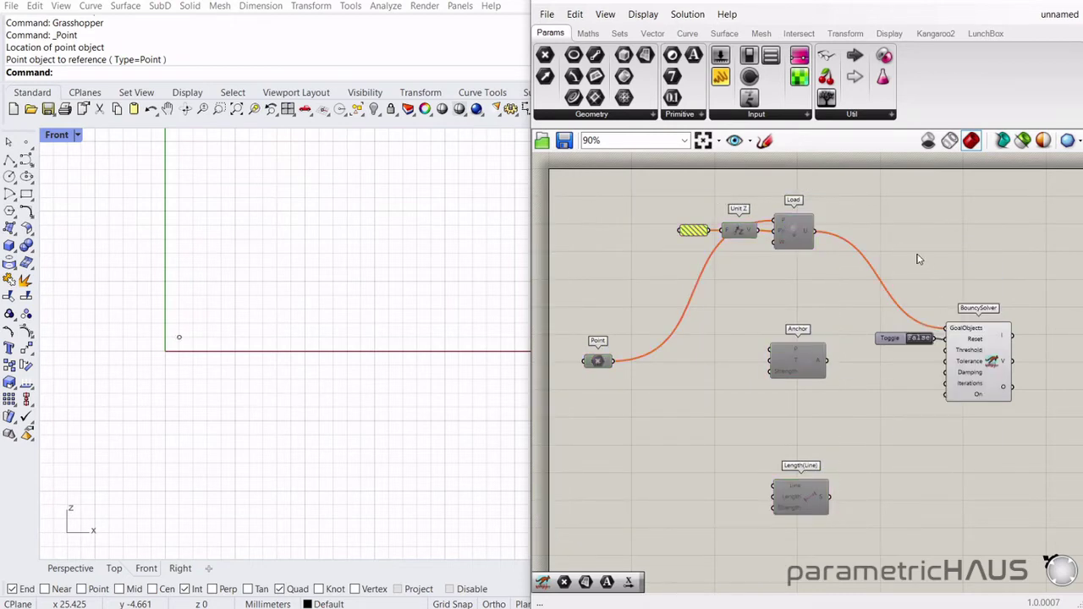
drag(850, 539, 566, 202)
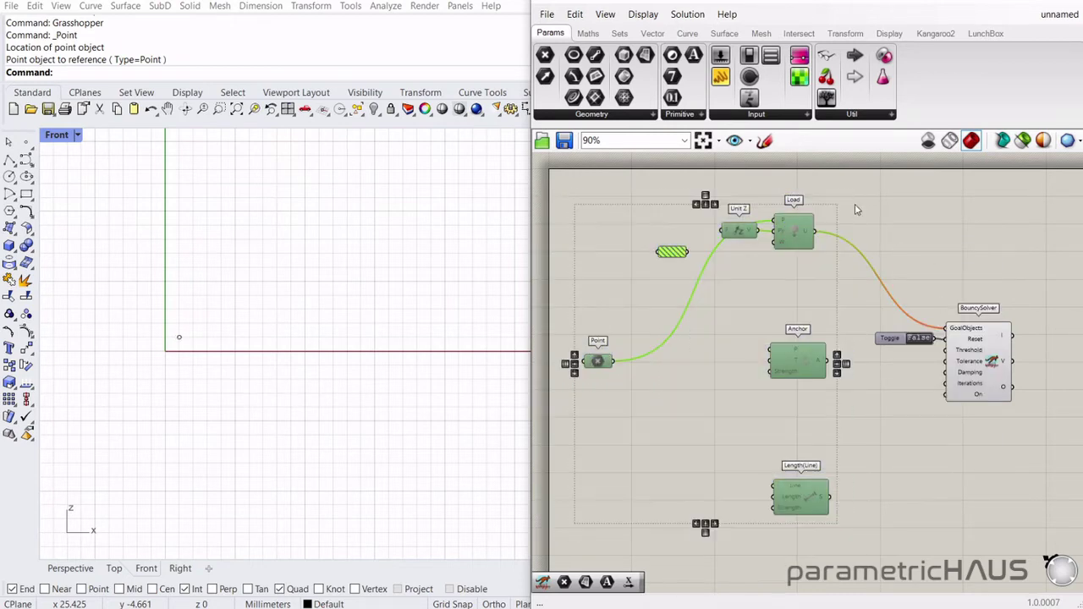
right_click(856, 205)
click(890, 246)
Step: Turn off the preview of the point, vector and goal components, and reconnect the .5 panel to the Unit Z factor
right_click(805, 234)
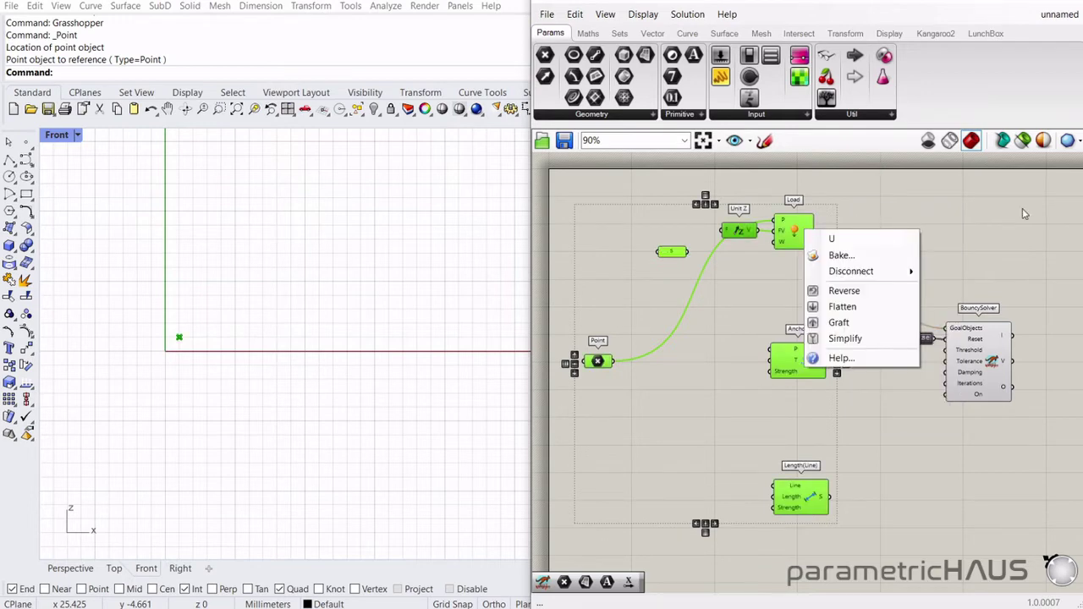
right_click(902, 190)
click(928, 212)
click(677, 303)
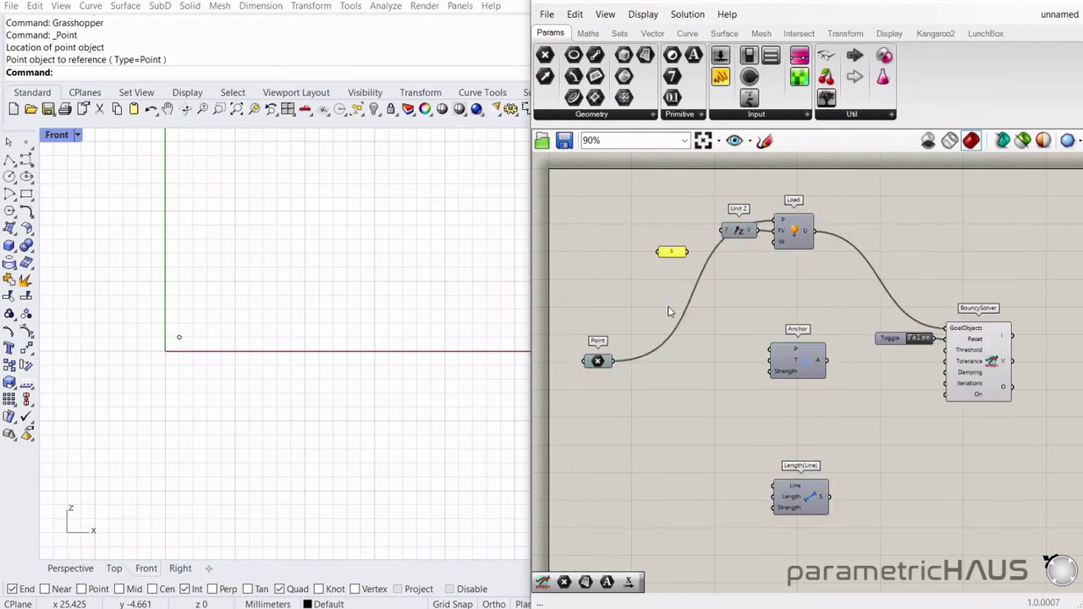
drag(704, 256, 693, 235)
click(701, 500)
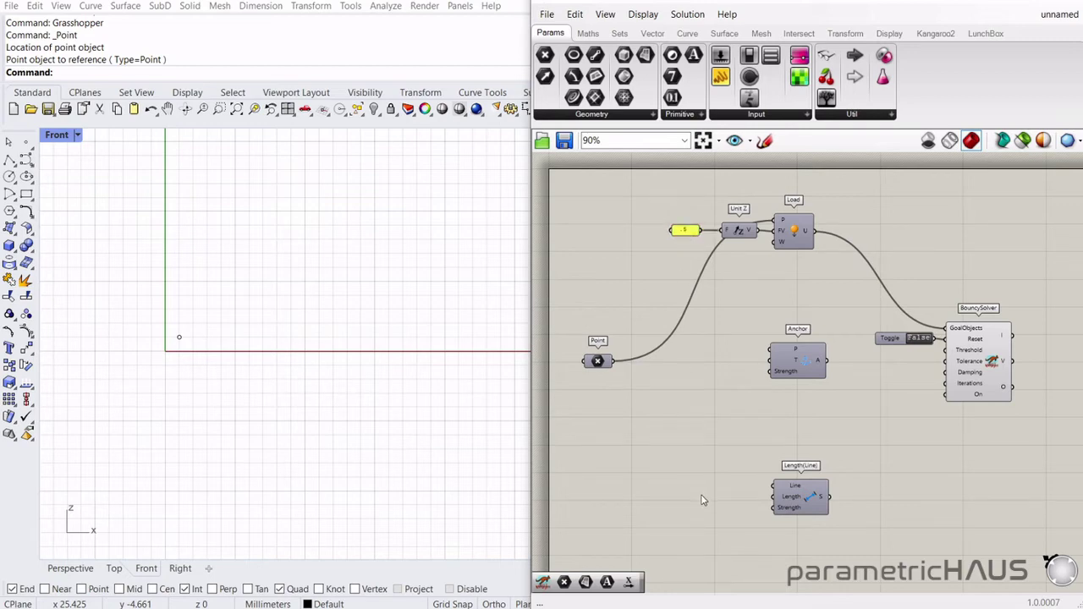
Step: Run the solver with its reset toggle, change the Iterations integer, and switch the toggle again to restart the simulation
click(914, 340)
double_click(913, 339)
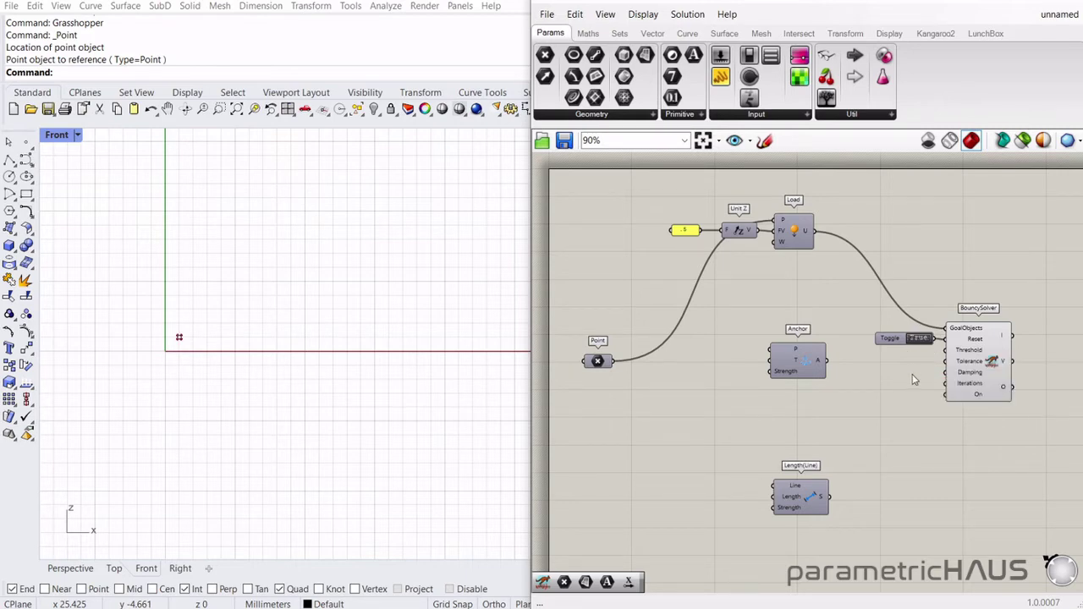
right_click(960, 385)
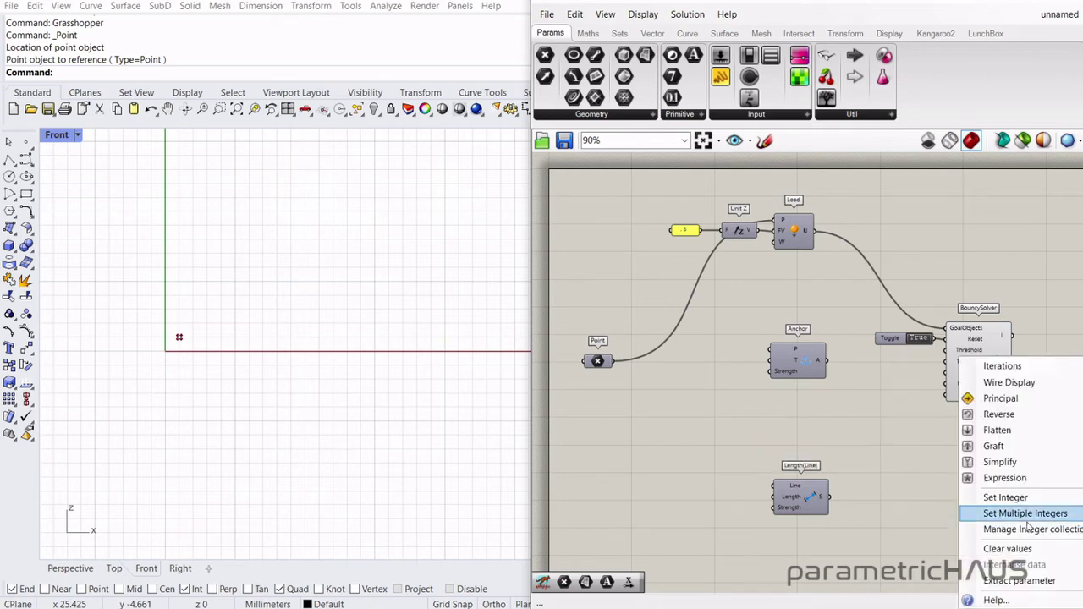
mouse_move(1015, 499)
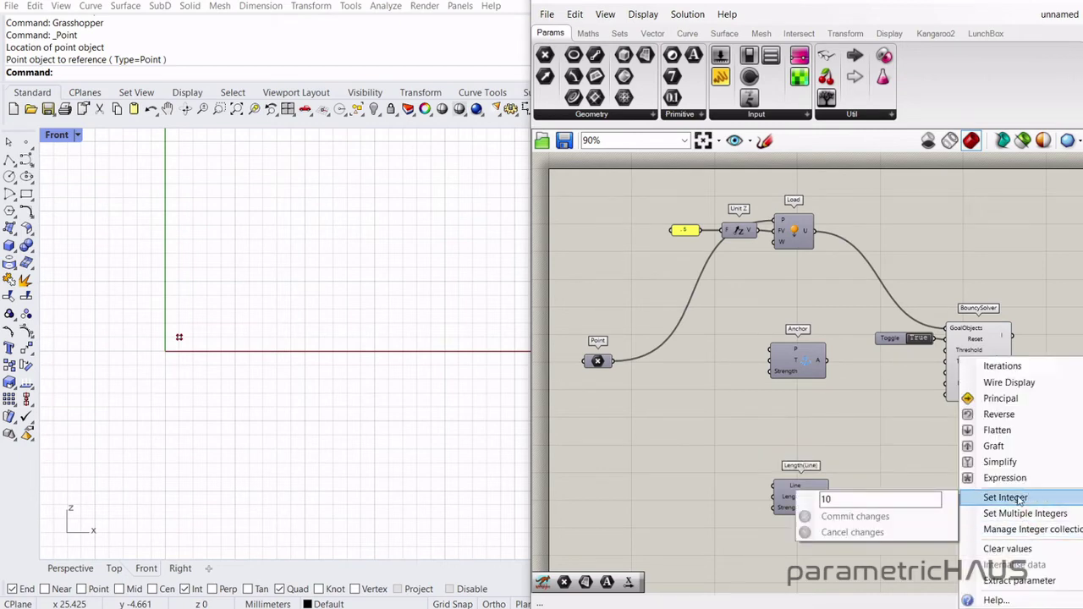
click(856, 516)
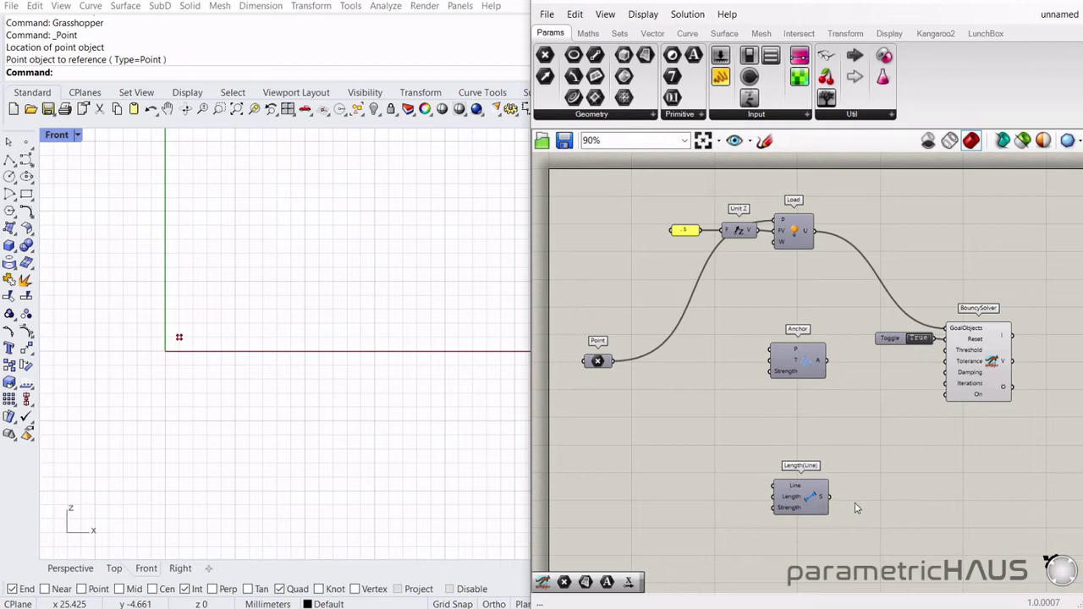
double_click(919, 339)
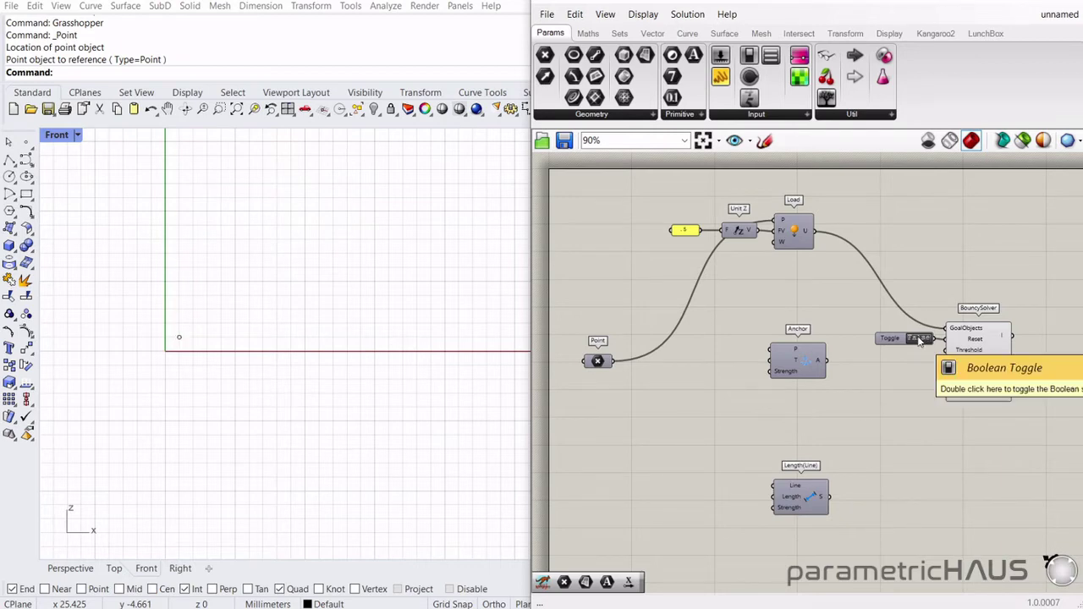
Step: Set the load's Unit Z factor to .1 and restart the simulation with the reset toggle
double_click(684, 229)
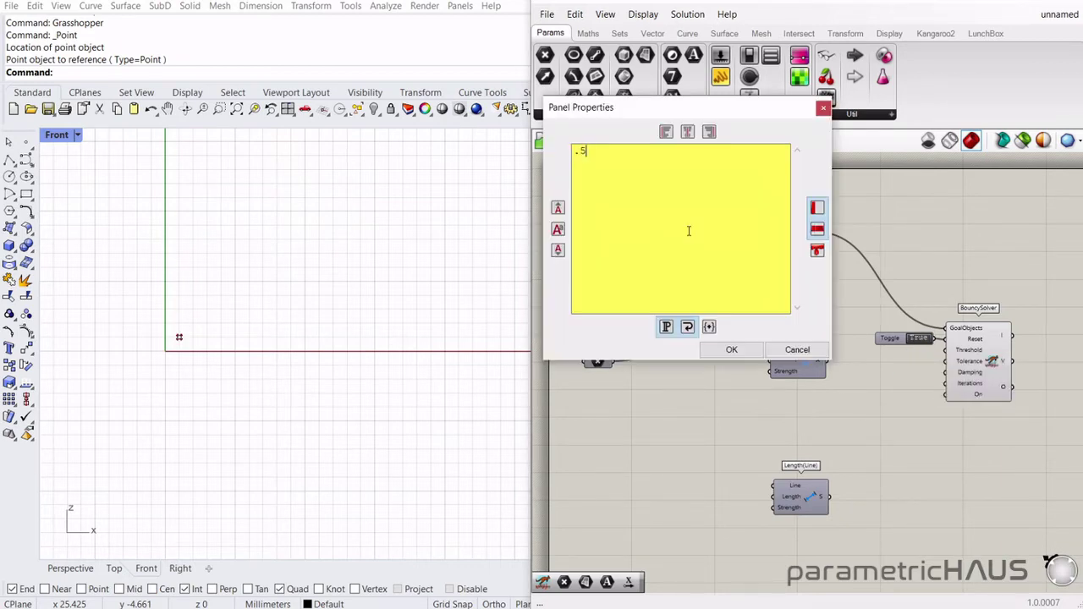
click(729, 348)
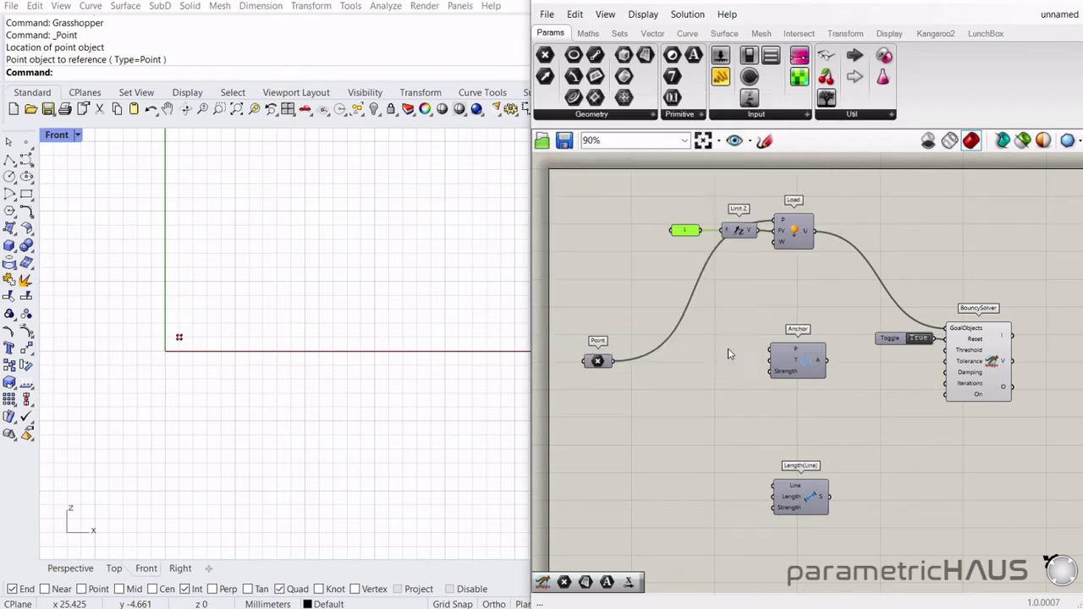
double_click(919, 339)
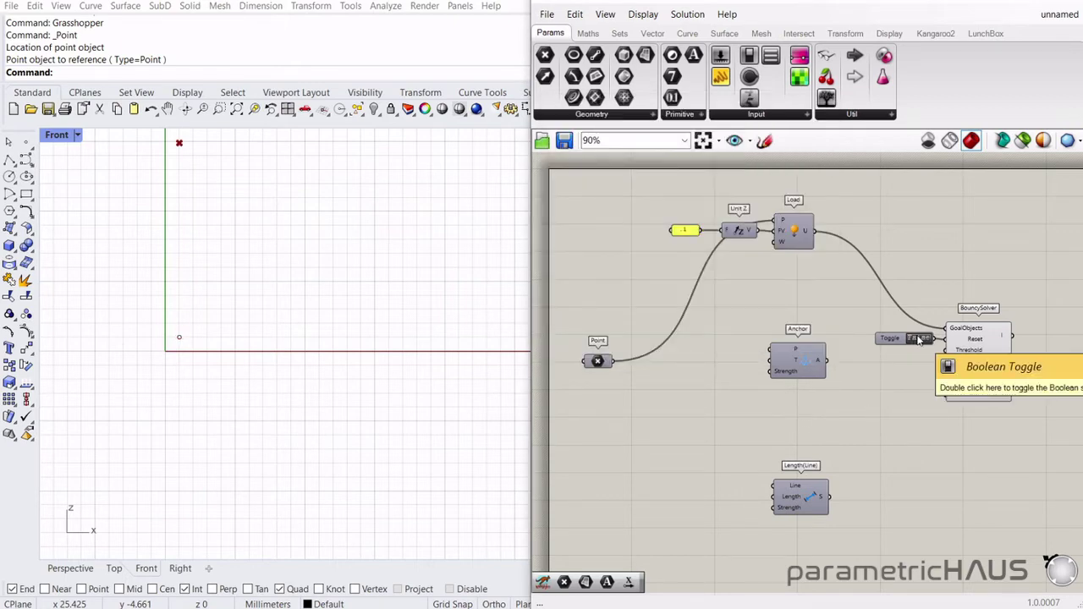
Step: Replay the load simulation with the reset toggle and return the point to its start position
right_drag(324, 298, 324, 348)
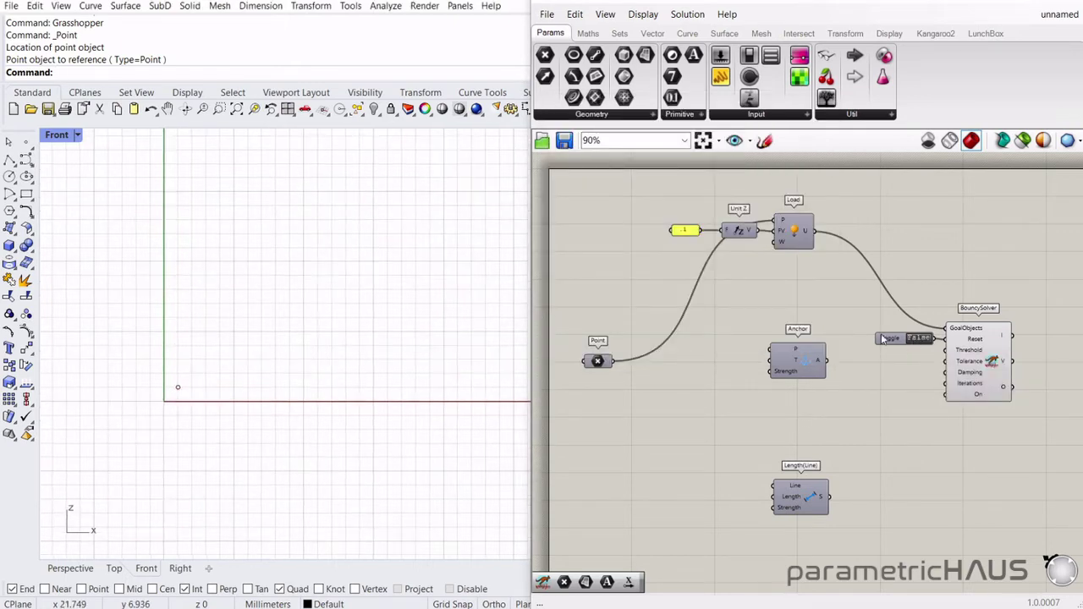
double_click(919, 339)
double_click(919, 338)
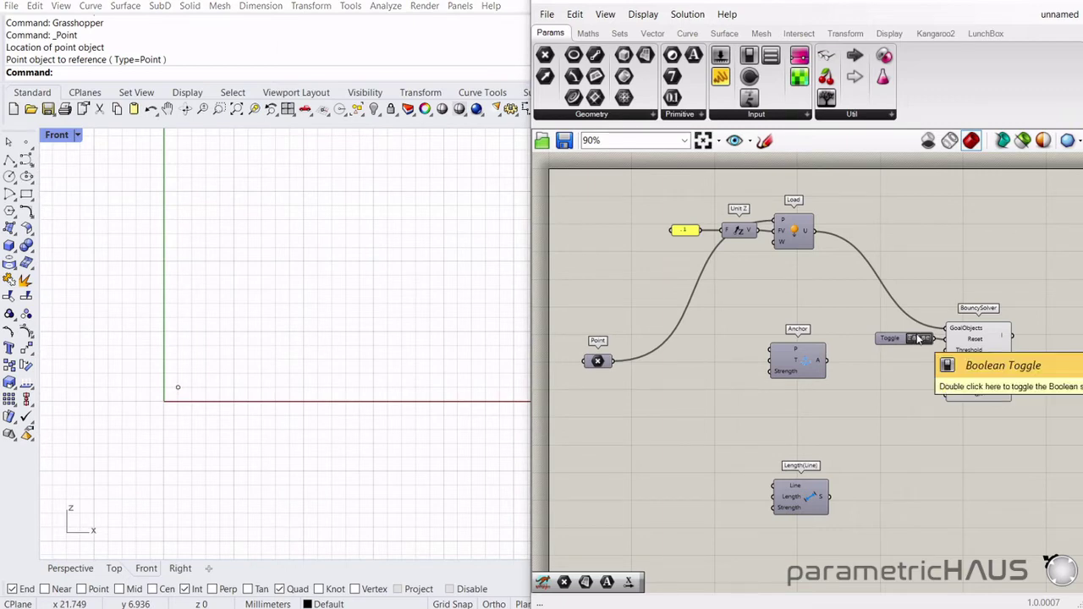
right_drag(367, 387, 346, 322)
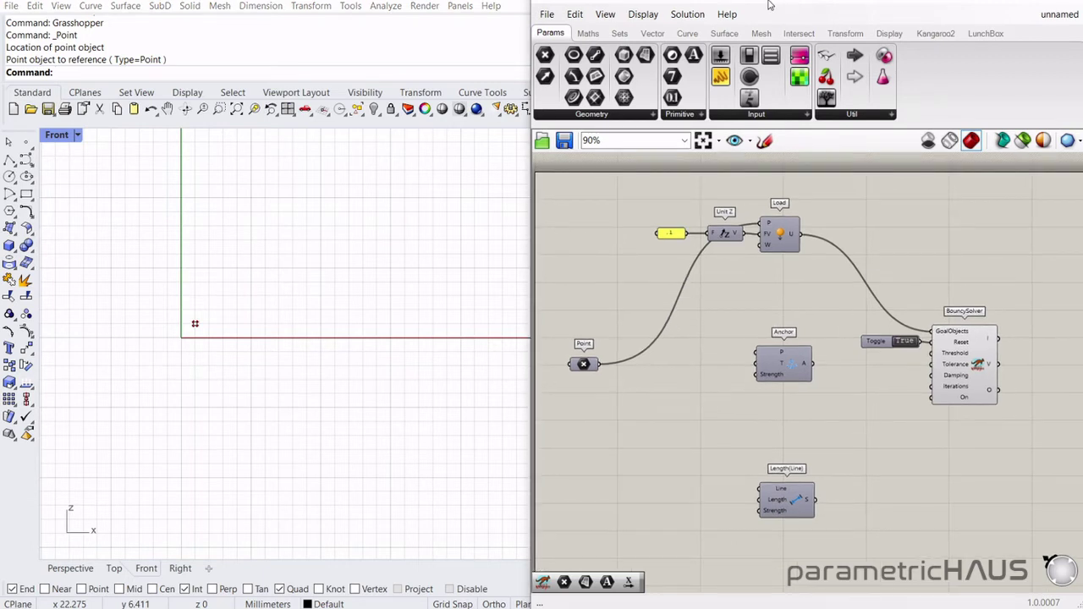
Step: Add a Sphere component and feed the solver's V output into its base input
click(698, 32)
click(656, 33)
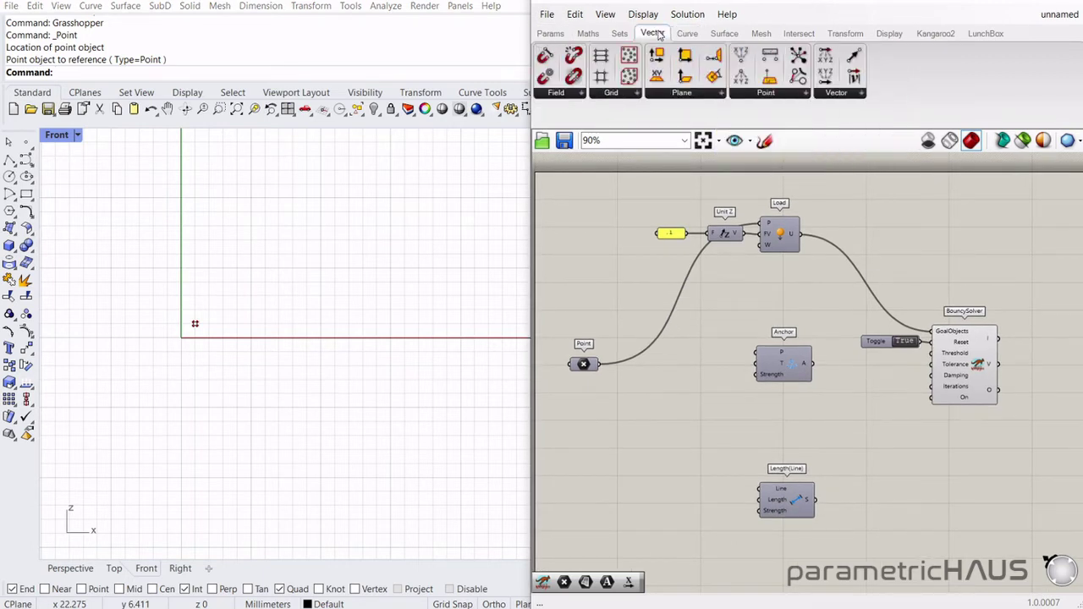
click(725, 33)
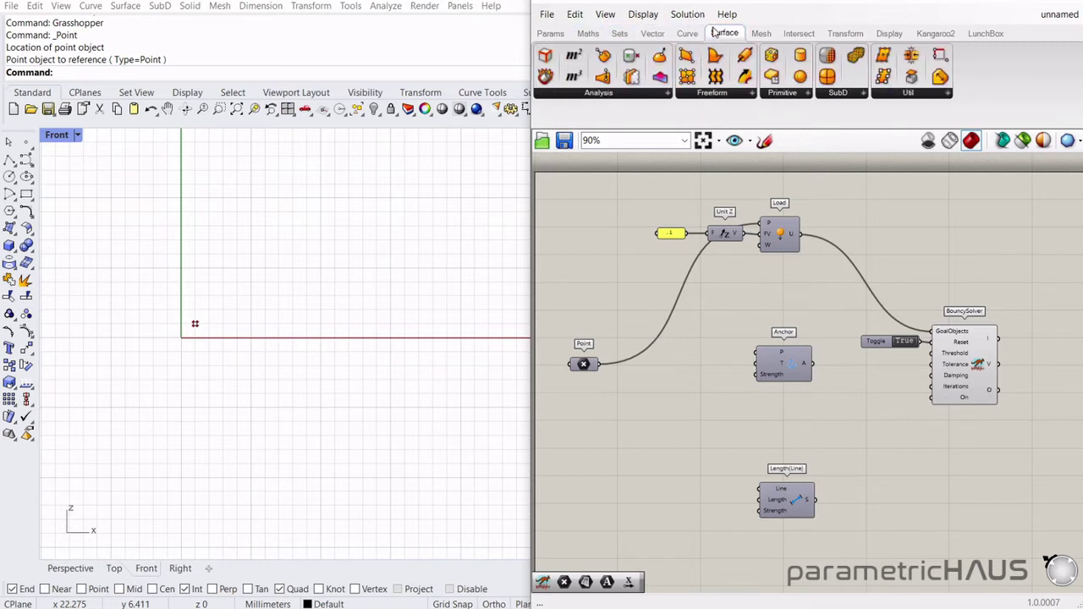
drag(799, 76, 1034, 360)
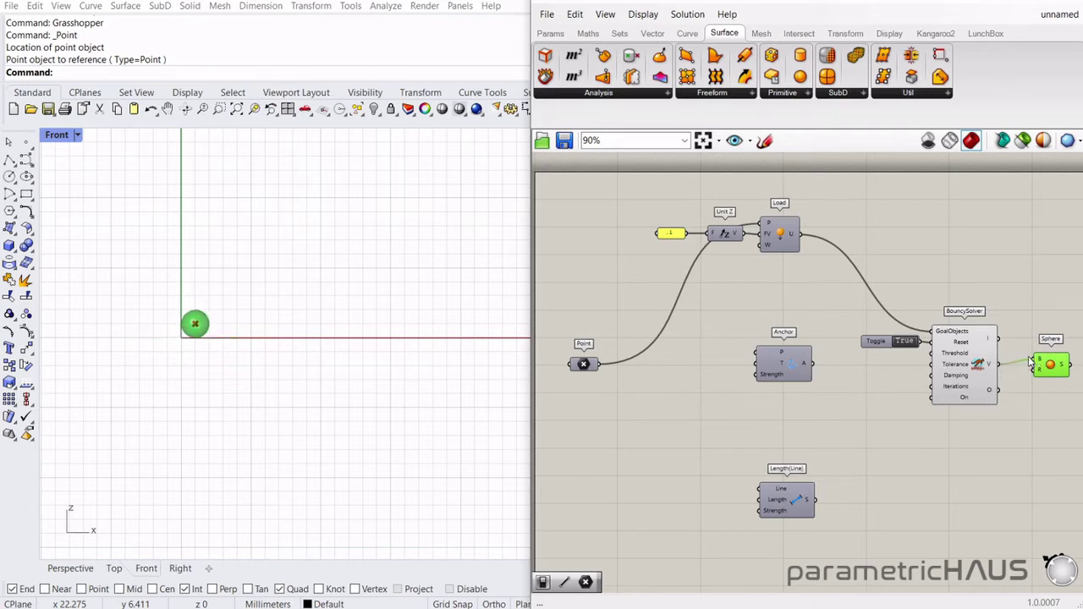
click(1012, 450)
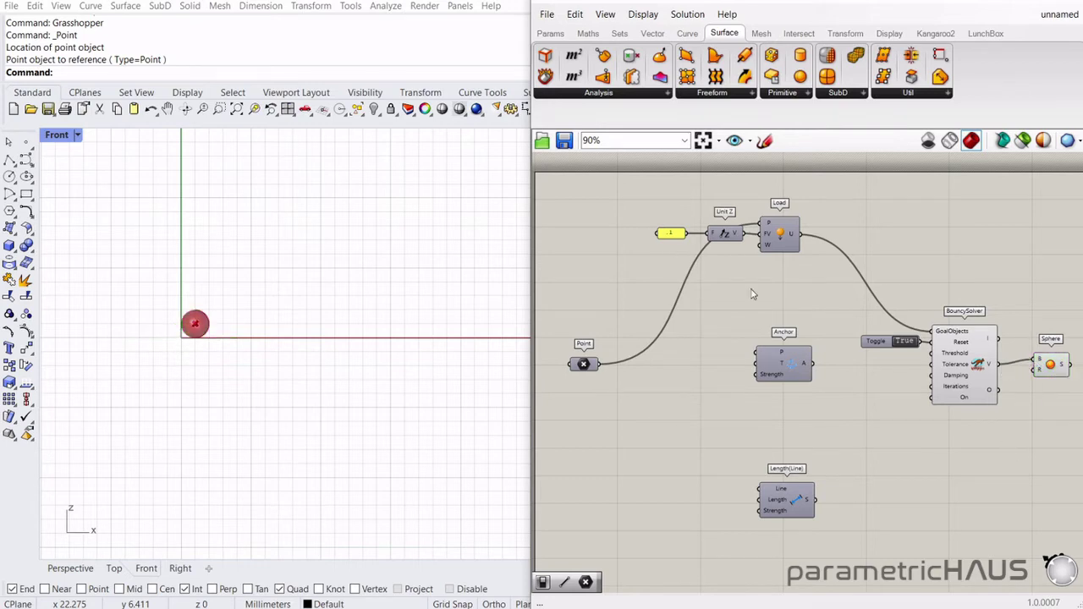
Step: Run and reset the simulation with the toggle to watch the sphere move
double_click(906, 345)
double_click(909, 346)
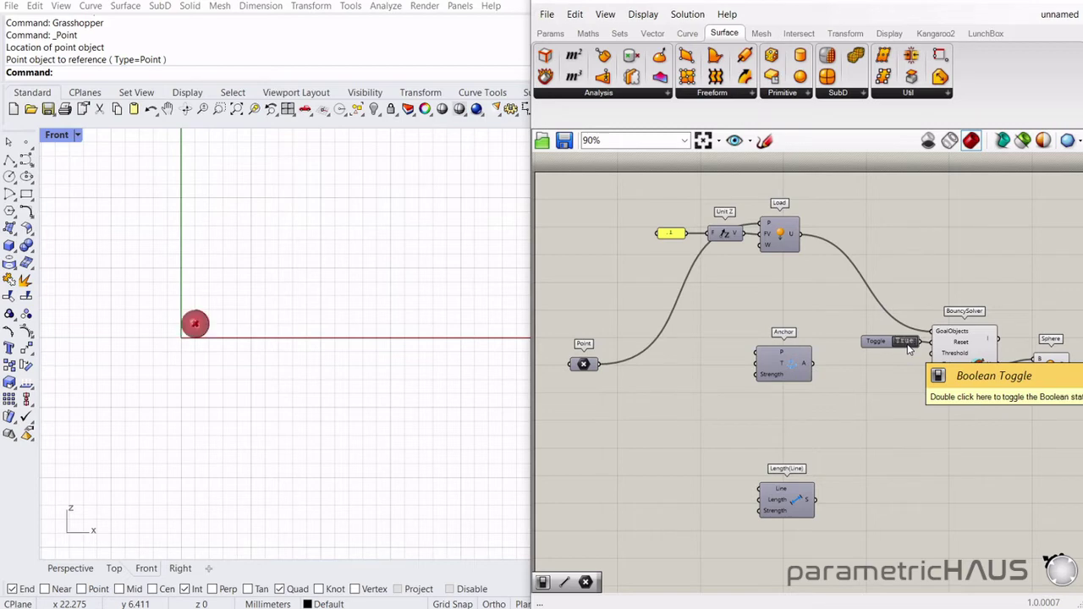
double_click(912, 343)
double_click(907, 341)
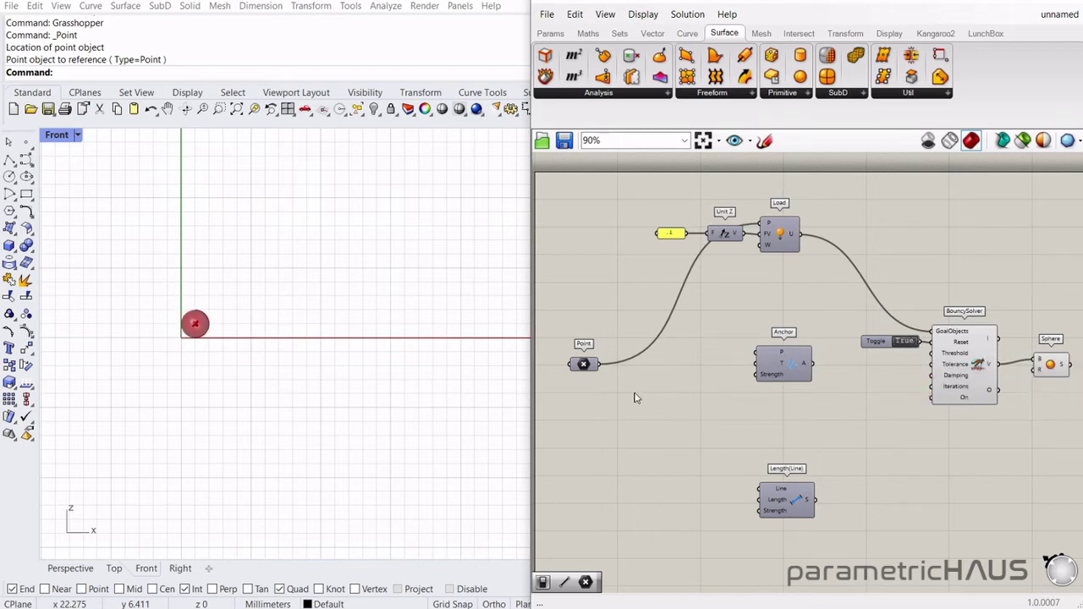
Step: Place a second point in the Front viewport level with the first and reference it in a new Point parameter
click(550, 33)
click(26, 142)
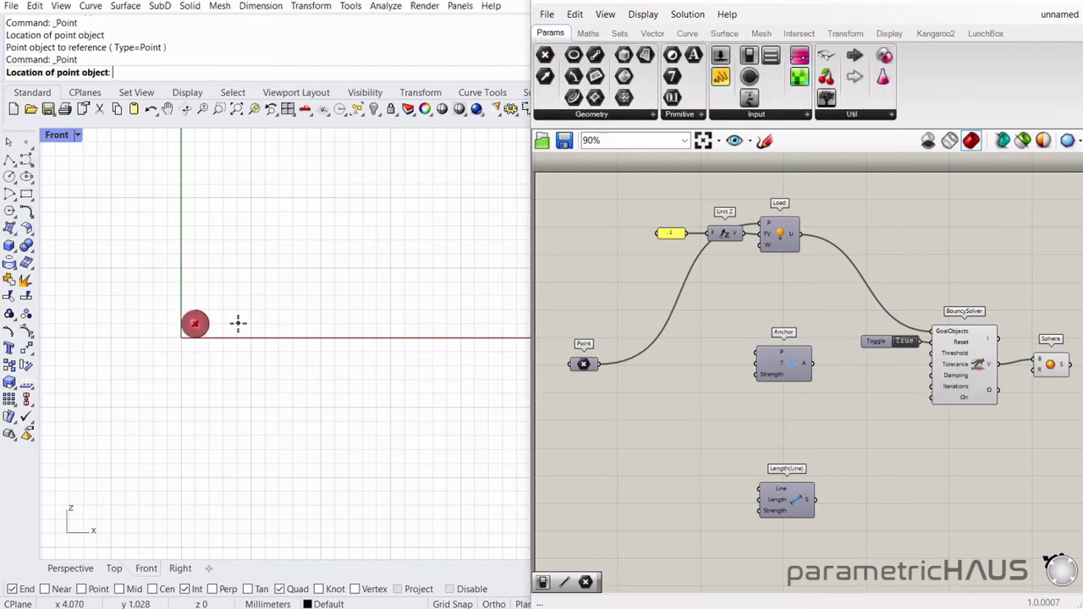
click(361, 324)
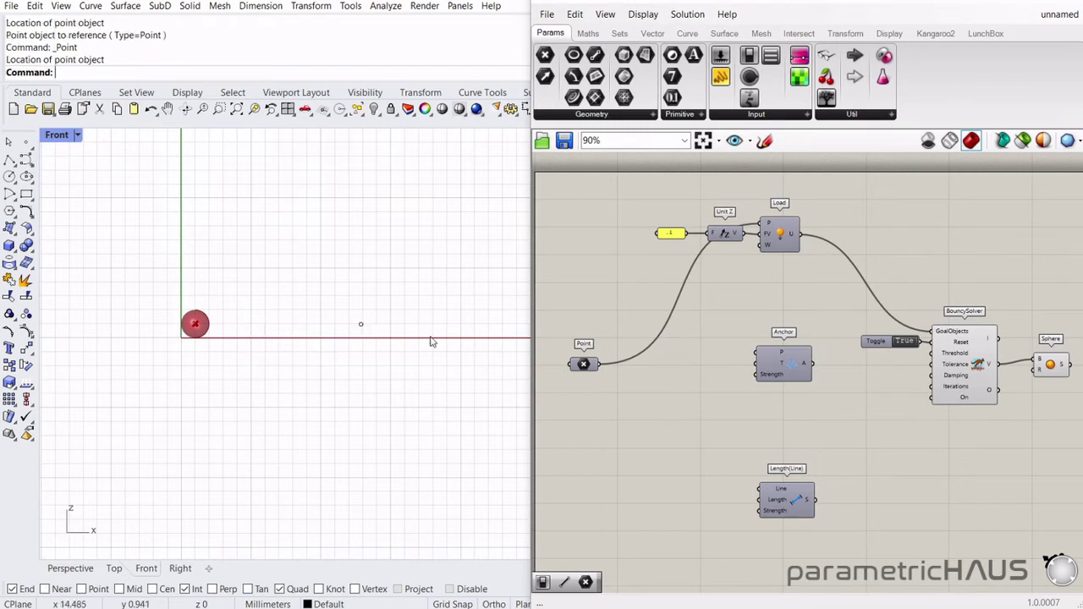
drag(545, 54, 584, 424)
right_click(583, 420)
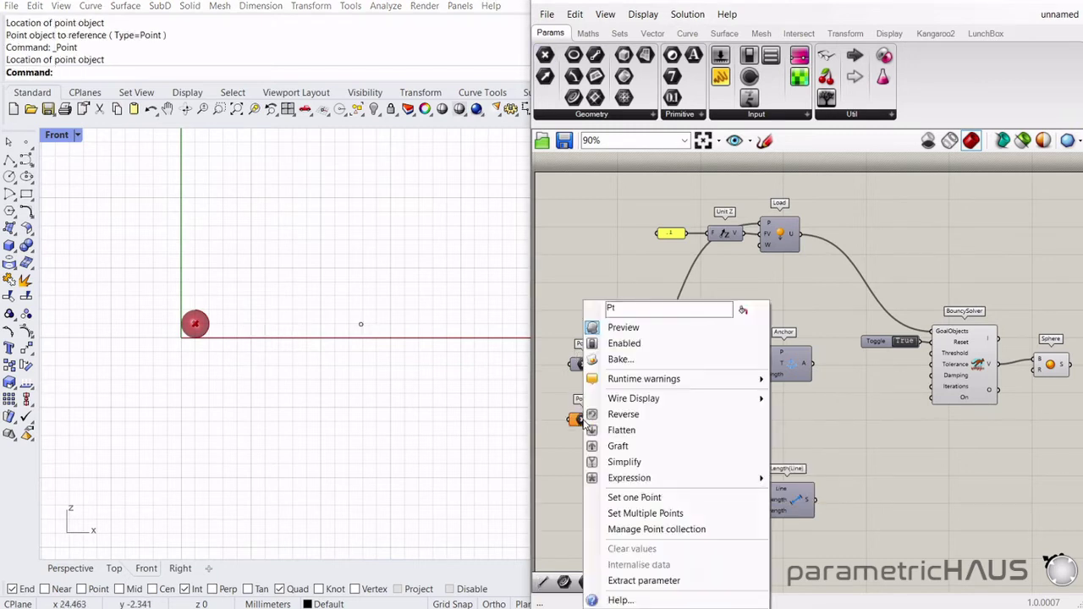
click(633, 495)
click(361, 324)
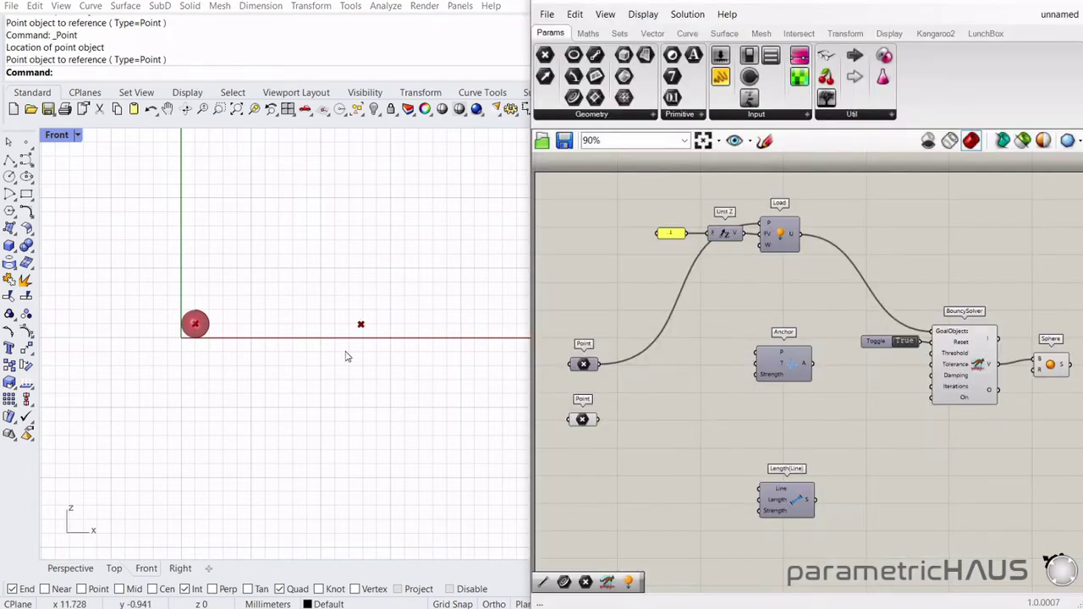
Step: Wire both Point parameters into the P input of the Load goal
drag(580, 422, 761, 225)
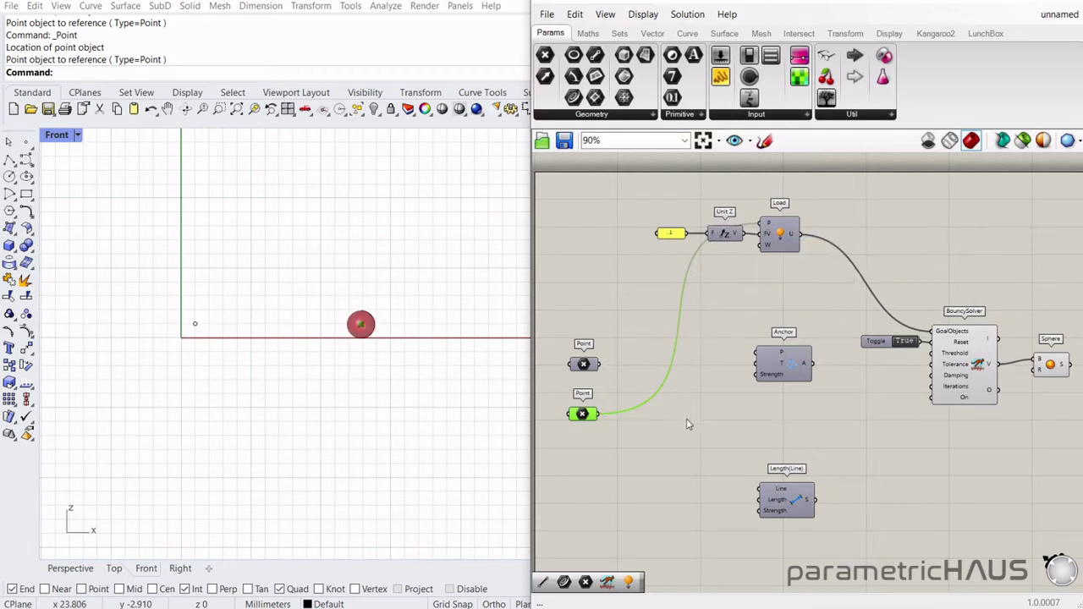
click(677, 471)
shift+drag(600, 364, 763, 227)
Step: Turn off the preview of the second Point parameter, and run and reset the simulation with the toggle
click(578, 414)
right_click(618, 385)
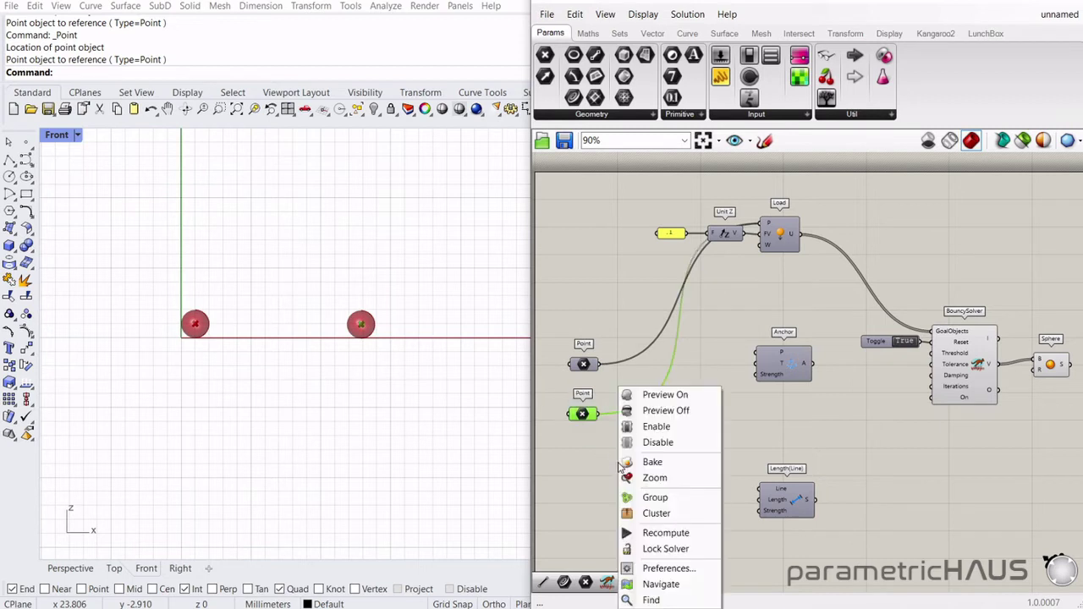
click(655, 412)
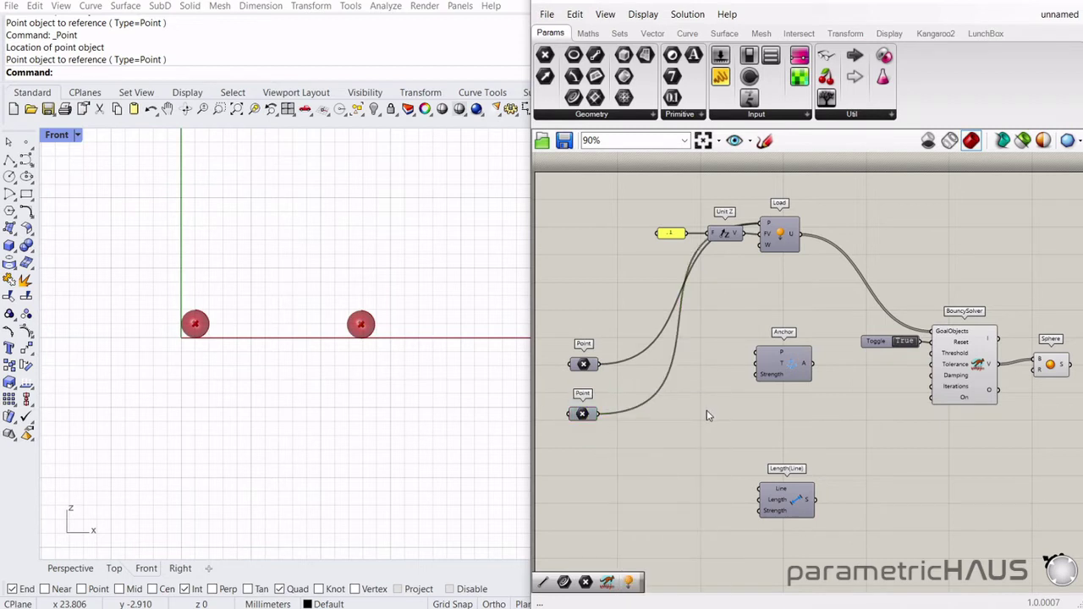
double_click(903, 342)
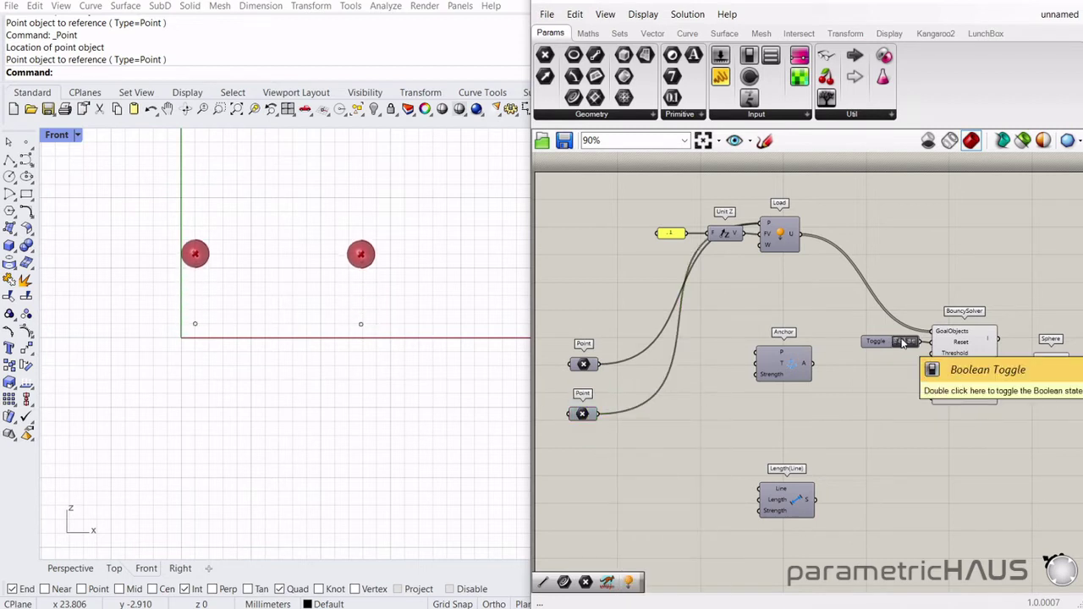
double_click(904, 341)
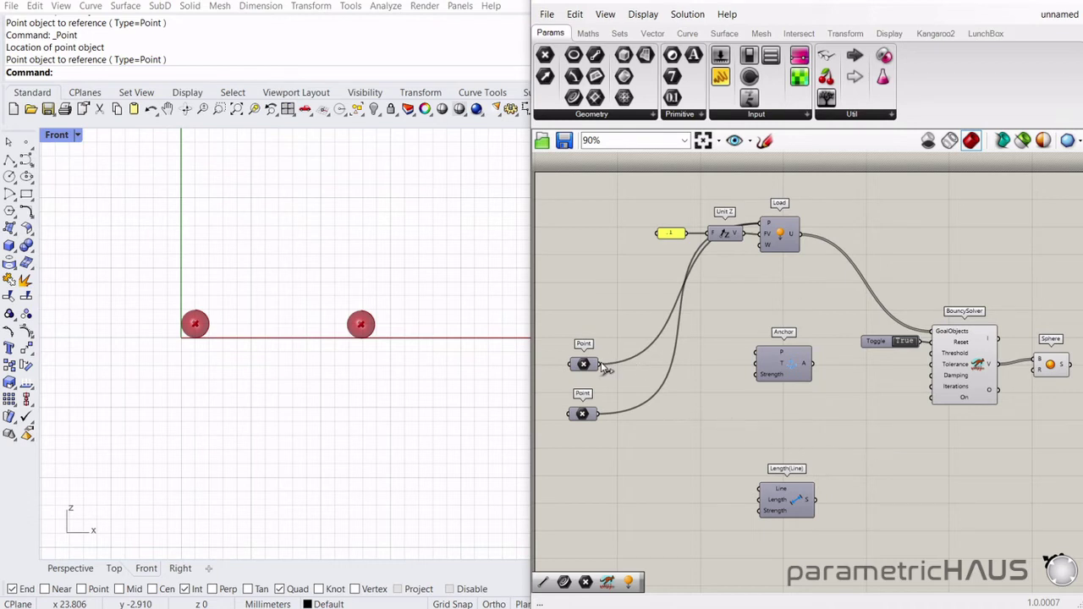
Step: Wire the first point through Anchor into the solver's GoalObjects, and run and reset the simulation
drag(601, 365, 756, 355)
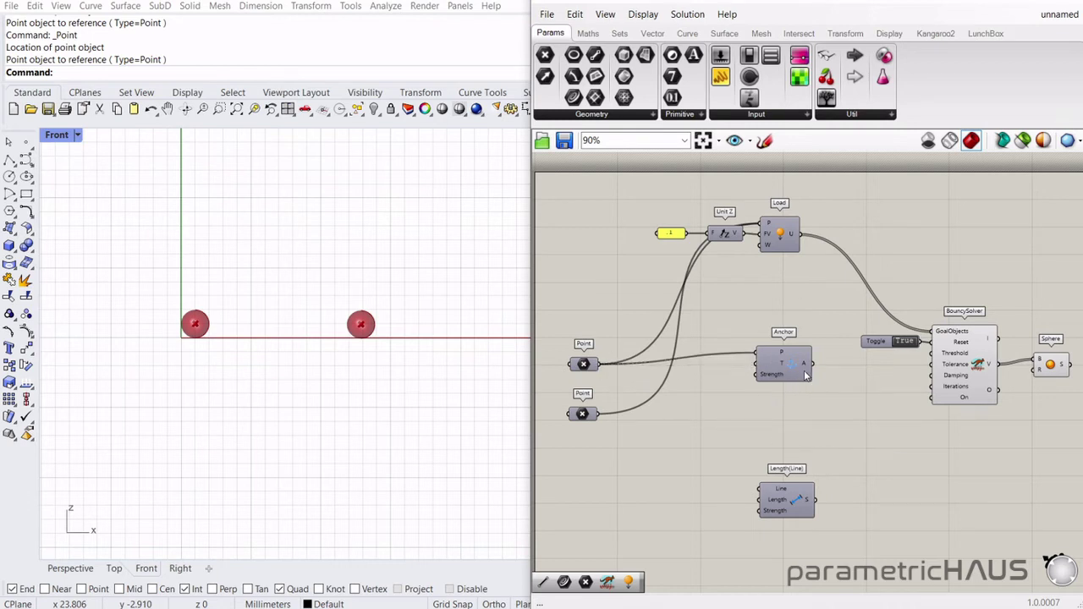
drag(817, 373, 938, 335)
double_click(906, 342)
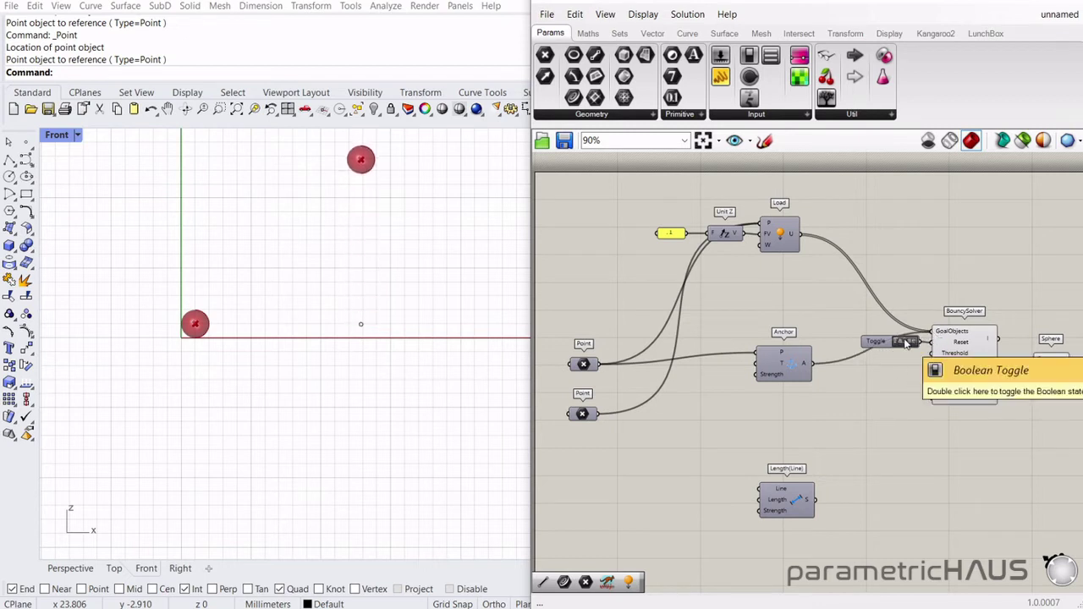
double_click(906, 341)
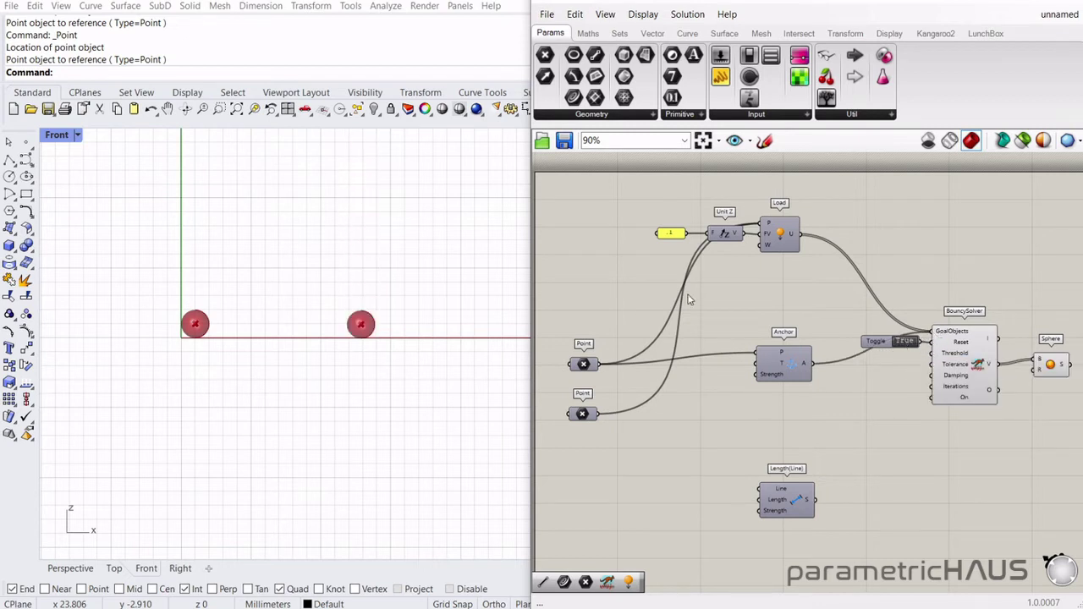
Step: Set the load's Unit Z factor to -.1 and replay the simulation with the reset toggle
double_click(671, 235)
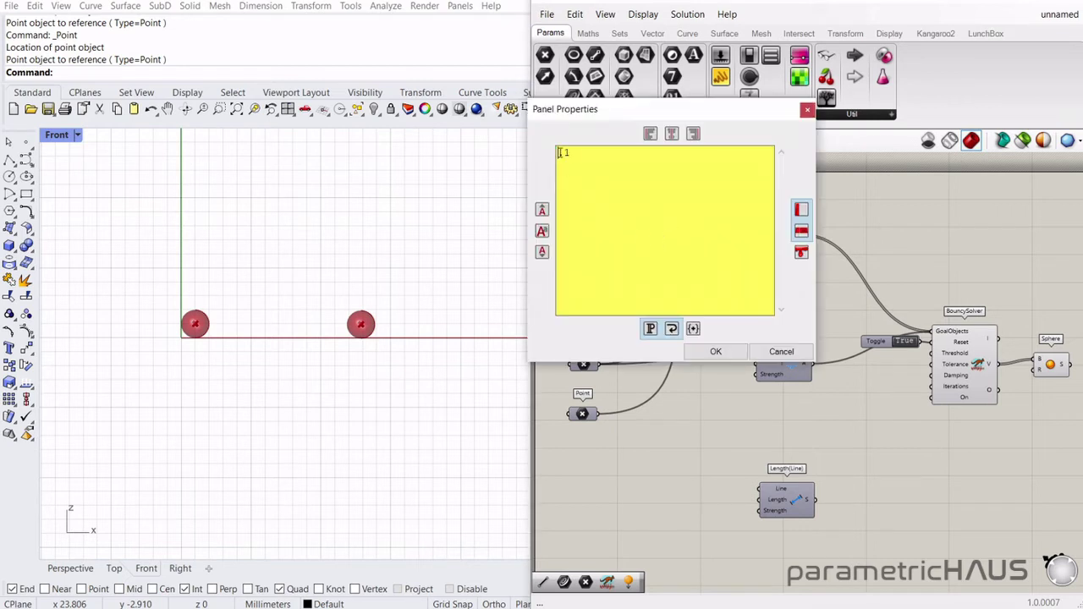
click(715, 351)
double_click(904, 342)
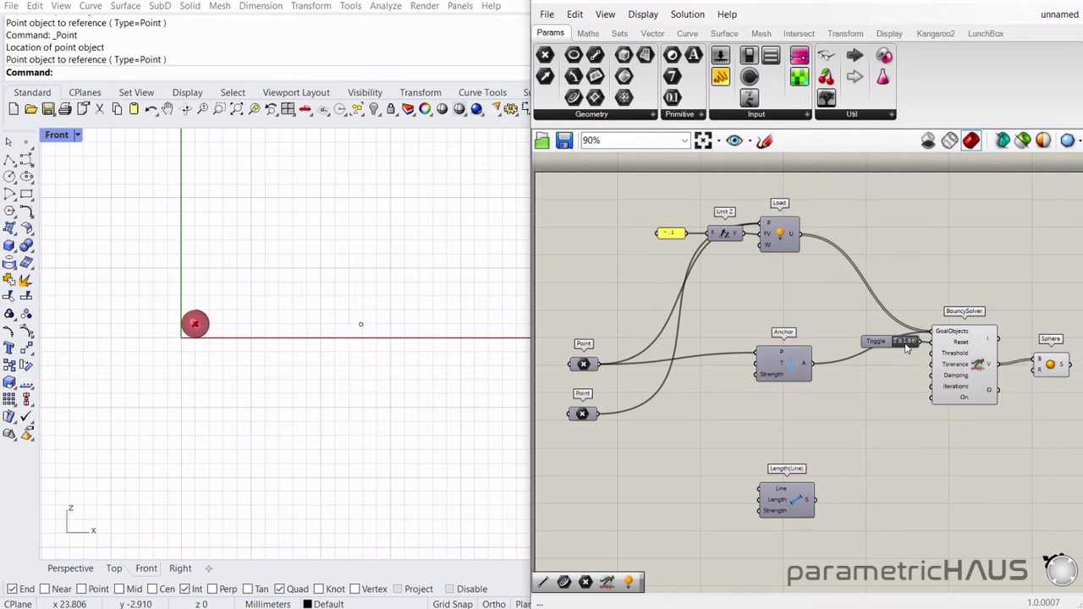
double_click(904, 342)
double_click(905, 343)
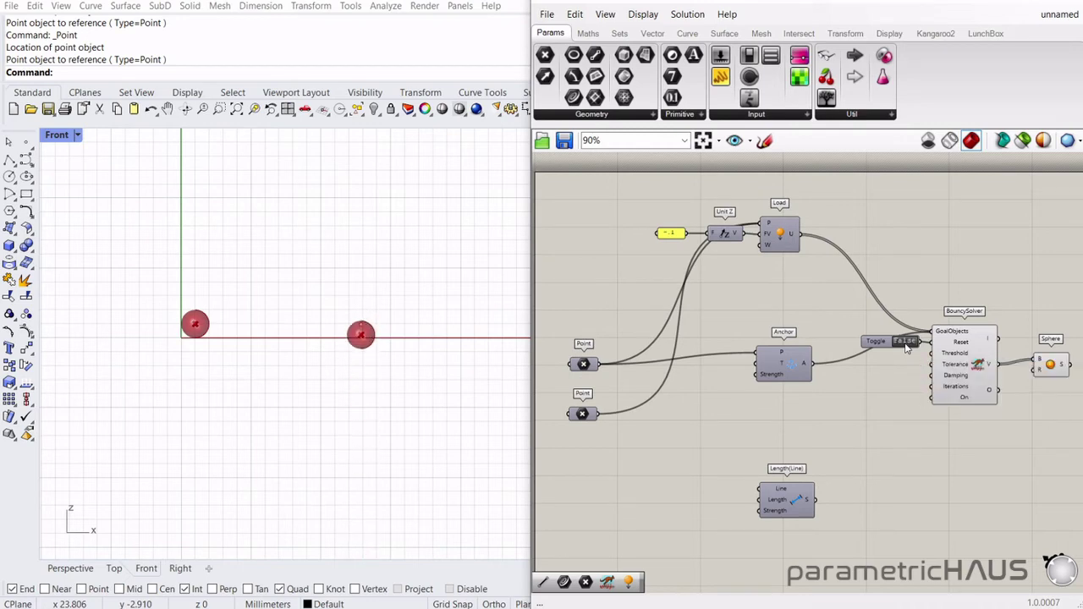
double_click(905, 342)
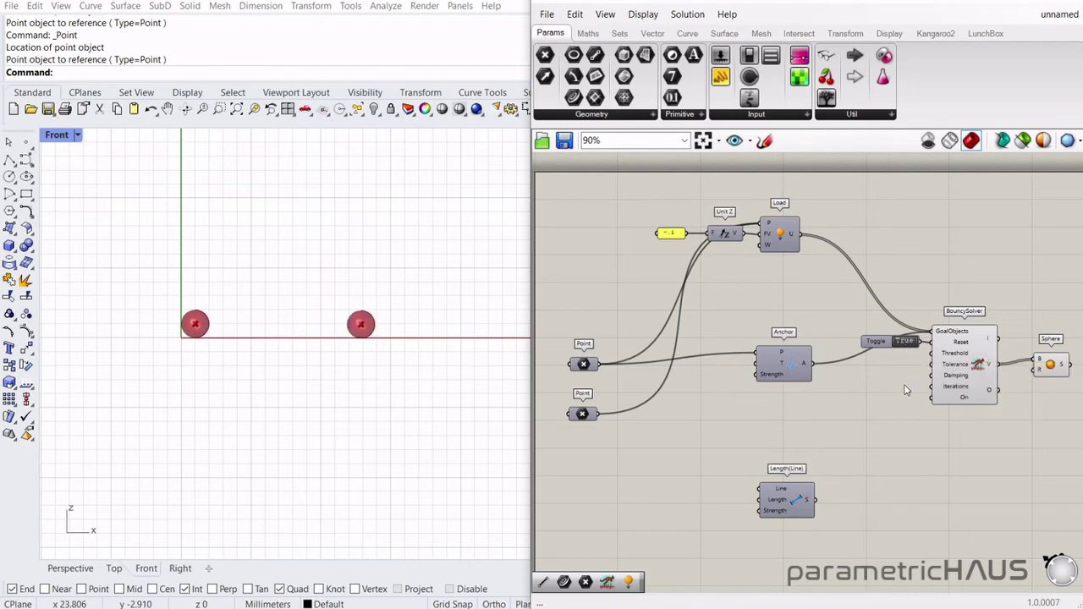
Step: Check the Strength number of the Anchor goal
right_click(773, 374)
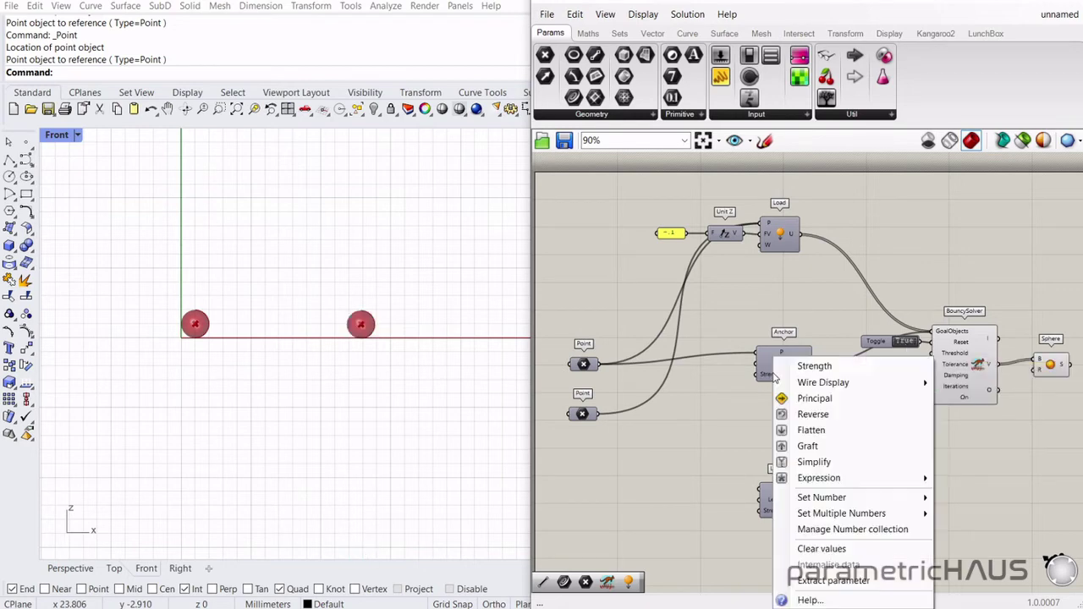
mouse_move(821, 500)
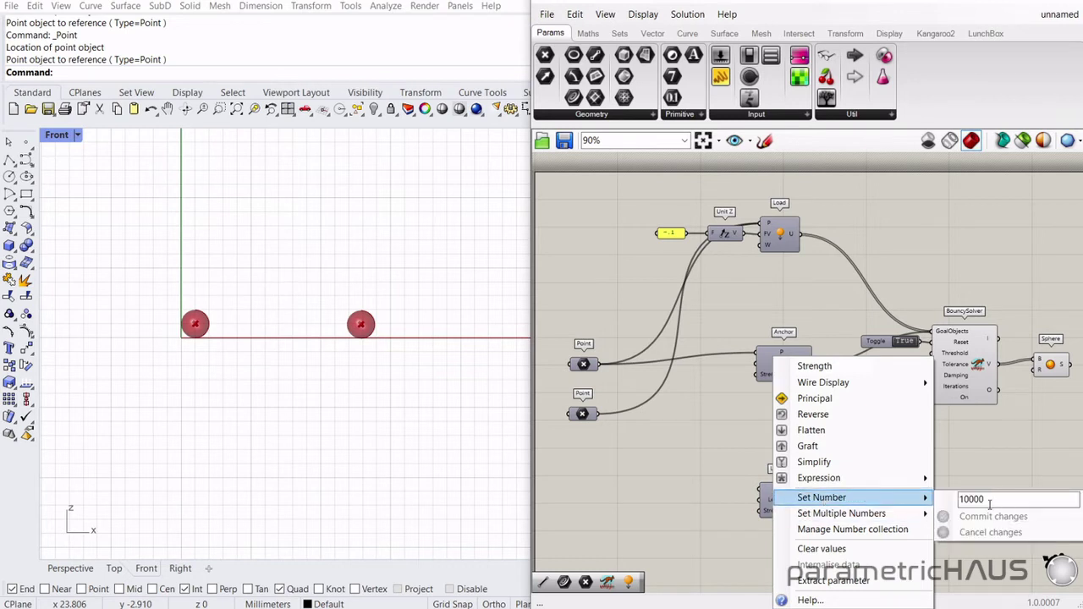
key(Return)
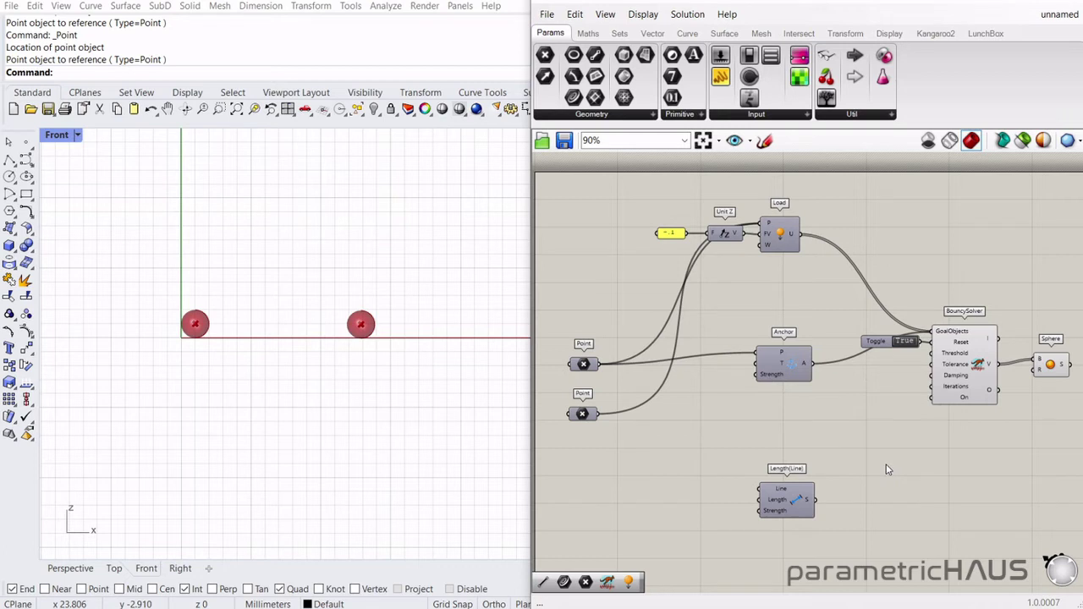
Step: Add a Line component between the two points and wire its output into the Line input of Length(Line)
click(687, 34)
drag(654, 440, 653, 438)
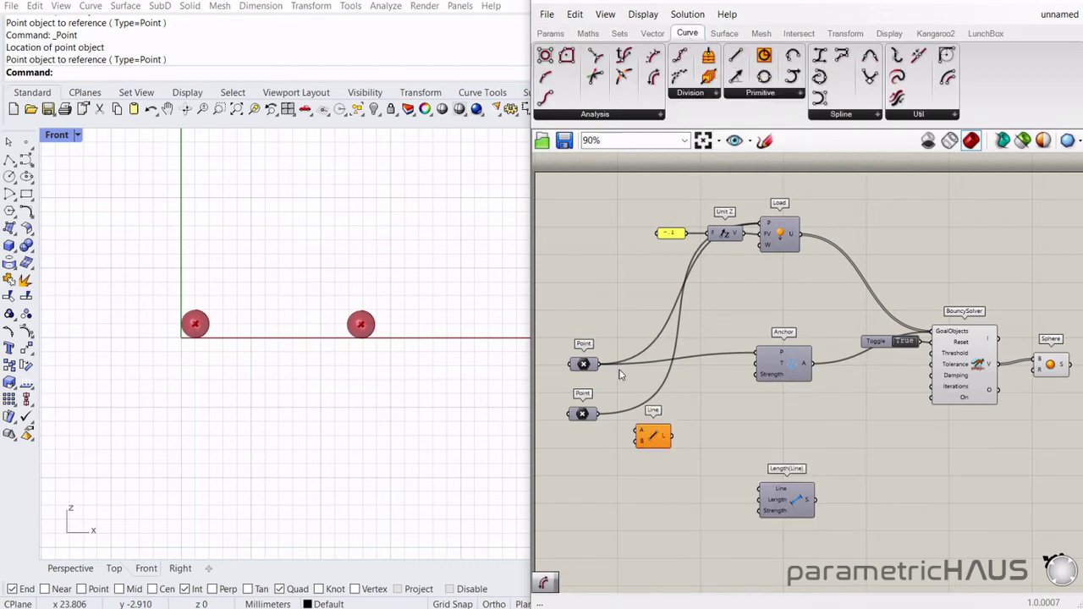
drag(601, 364, 760, 494)
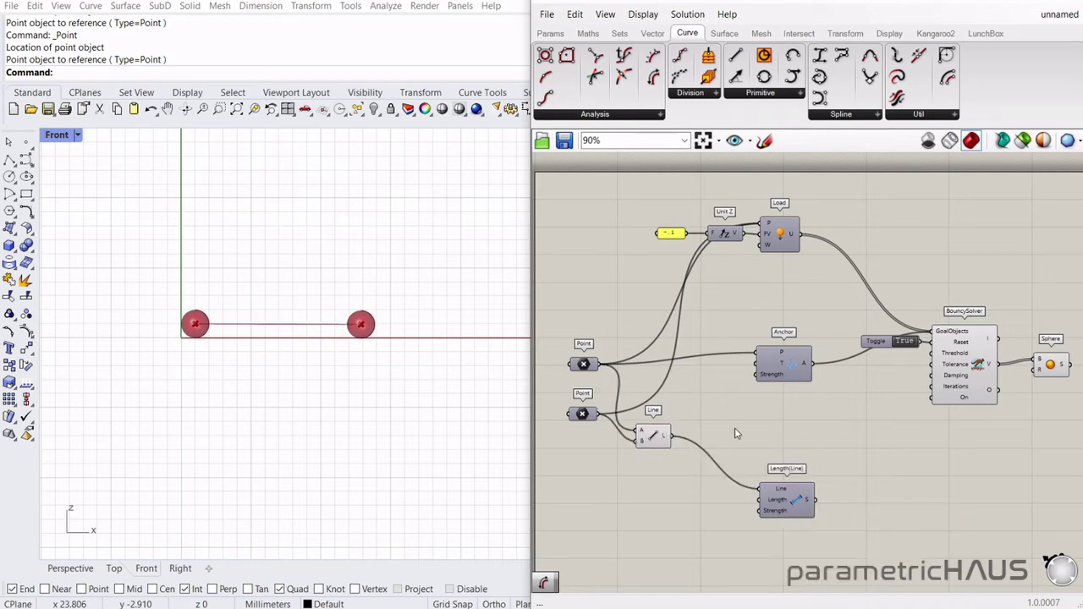
Step: Add a curve Length component fed by the line, and place a Multiplication component before Length(Line)
drag(652, 77, 663, 478)
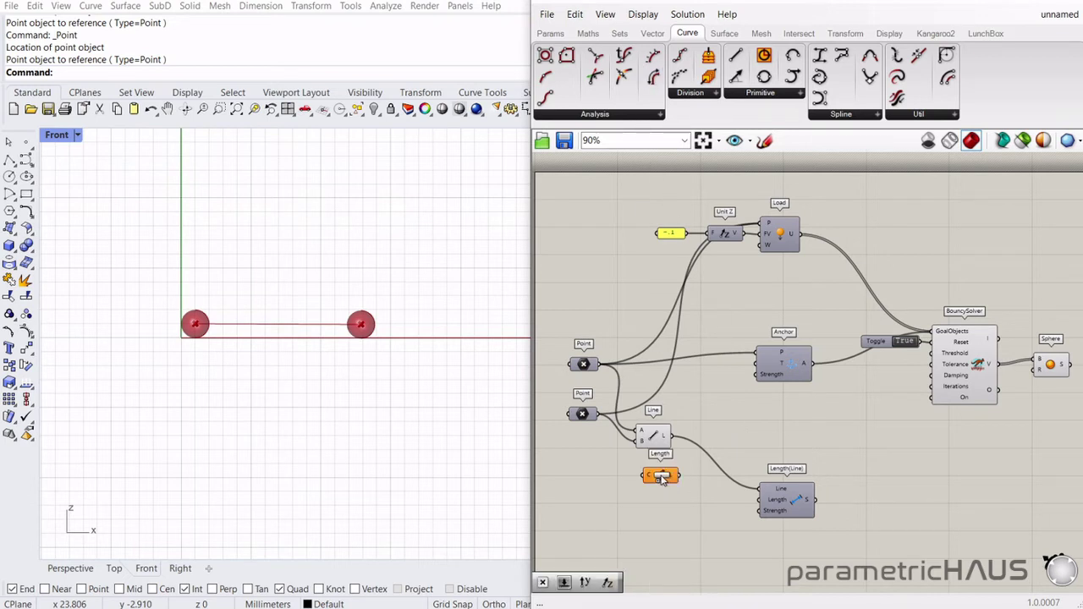
drag(677, 441, 668, 490)
click(588, 33)
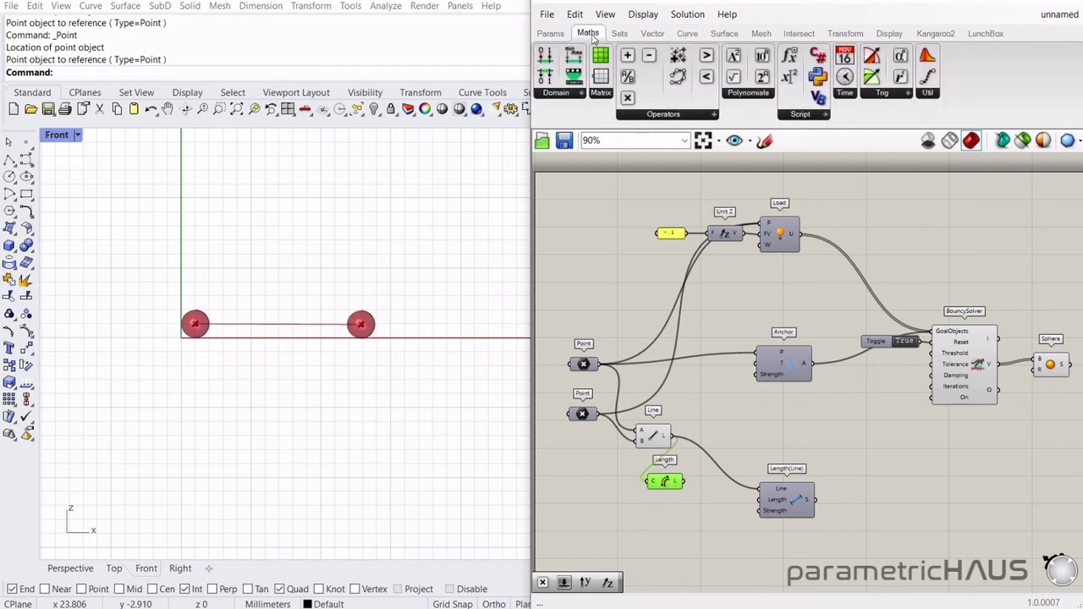
drag(627, 98, 718, 502)
click(661, 547)
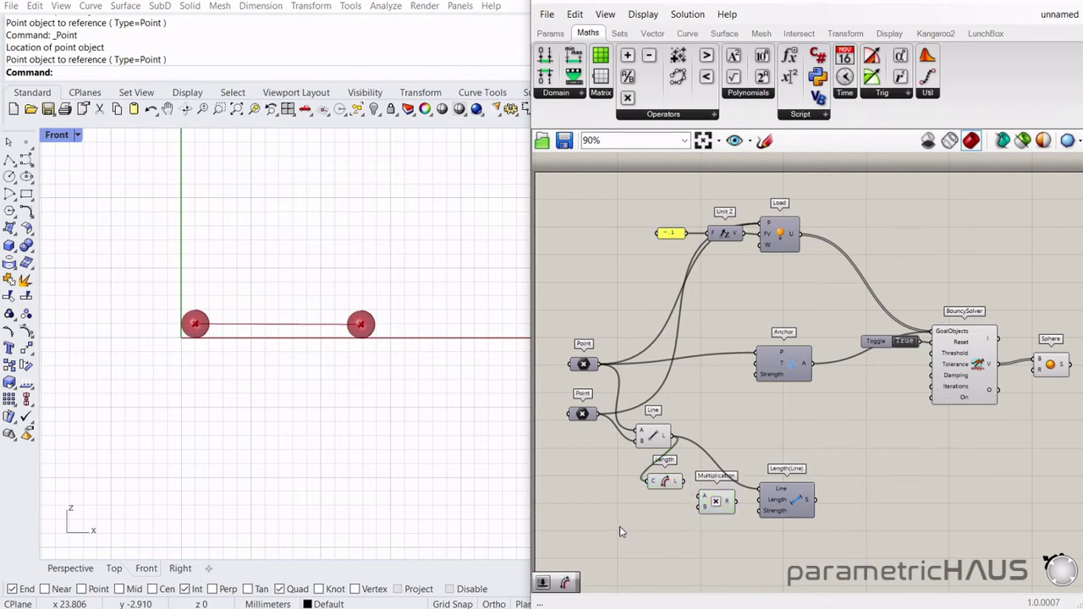
Step: Add a Number Slider to the canvas below the Length component
double_click(620, 531)
text(number slider)
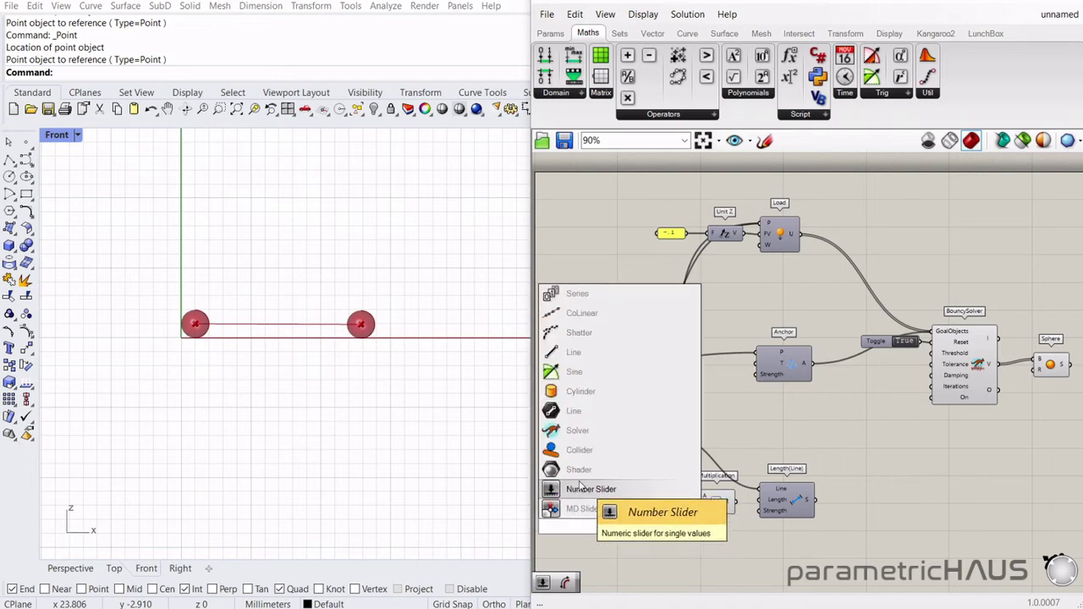
click(580, 488)
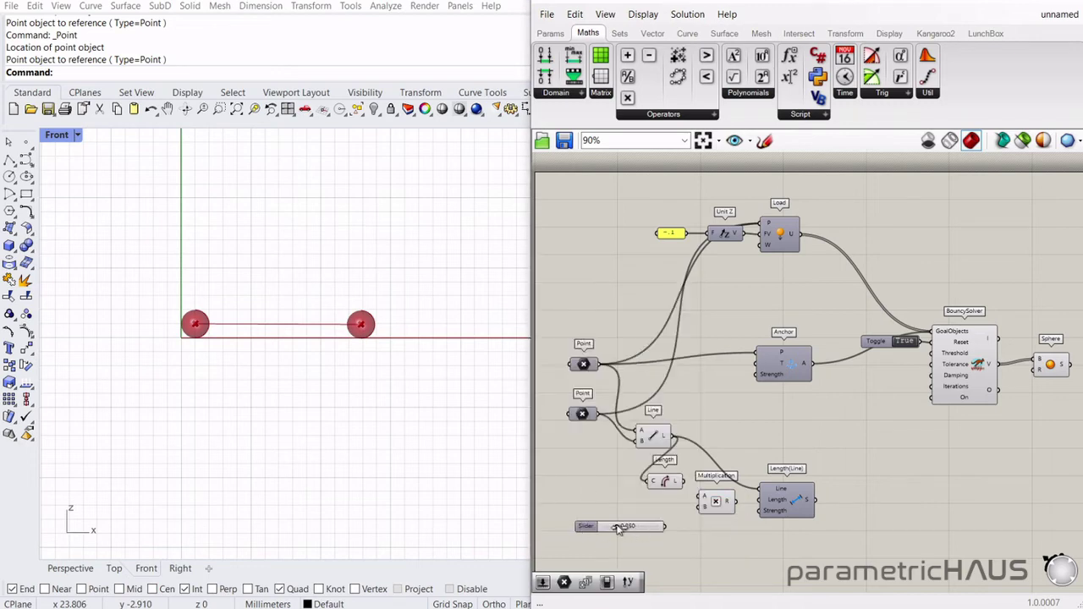
Step: Set the slider to 1.000, multiply the line's length by it, and wire the product into Length and the line into Line of Length(Line)
drag(618, 527, 720, 534)
drag(666, 526, 760, 510)
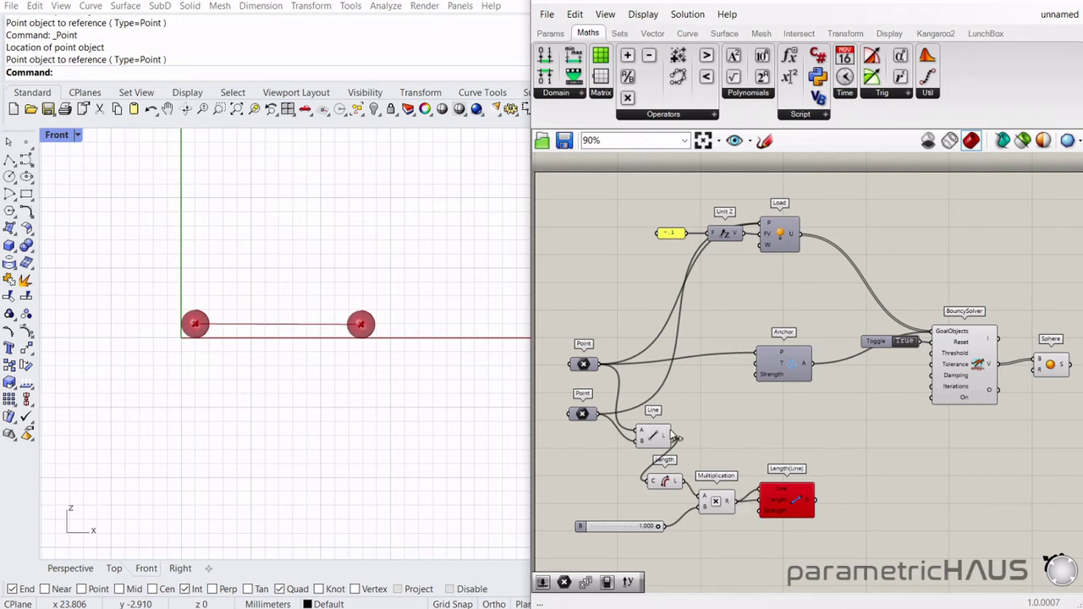
drag(677, 437, 762, 489)
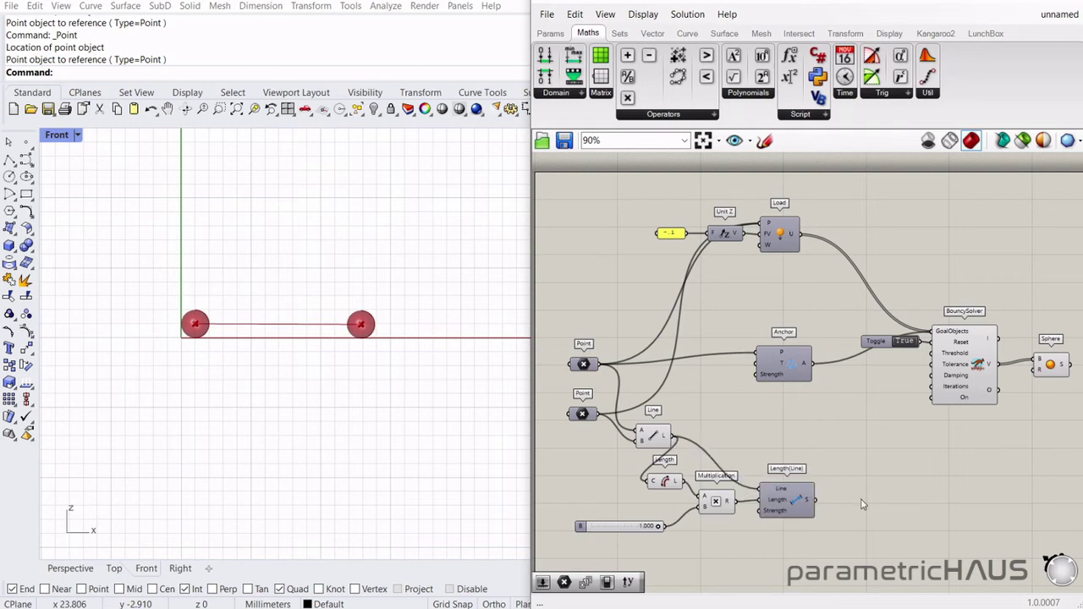
Step: Raise the maximum of the multiplier slider's numeric domain, keeping its value at 1.000
double_click(578, 528)
scroll(647, 484, up, 4)
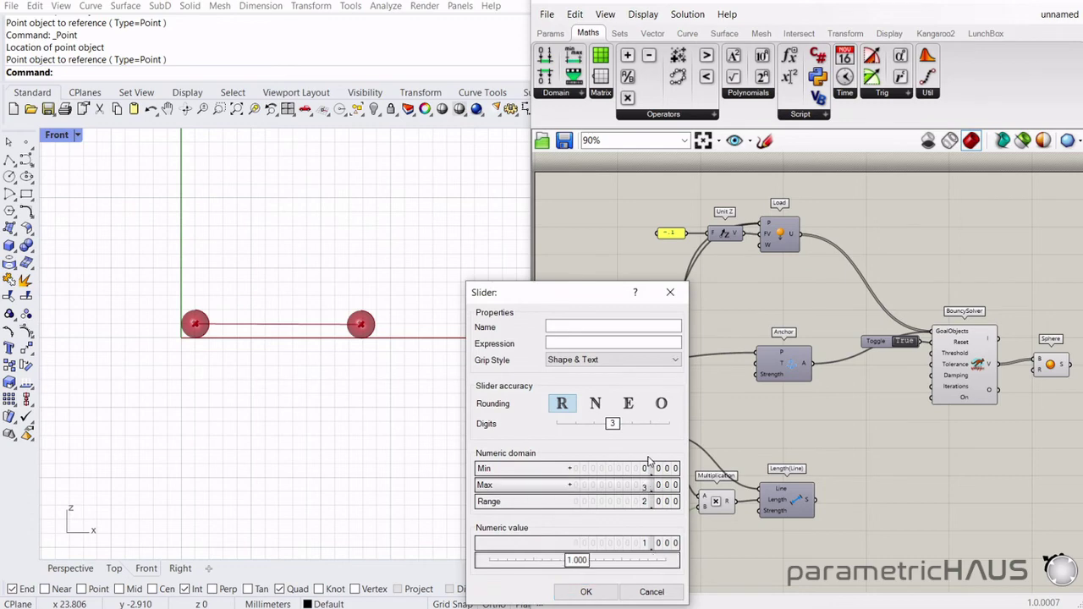
click(585, 591)
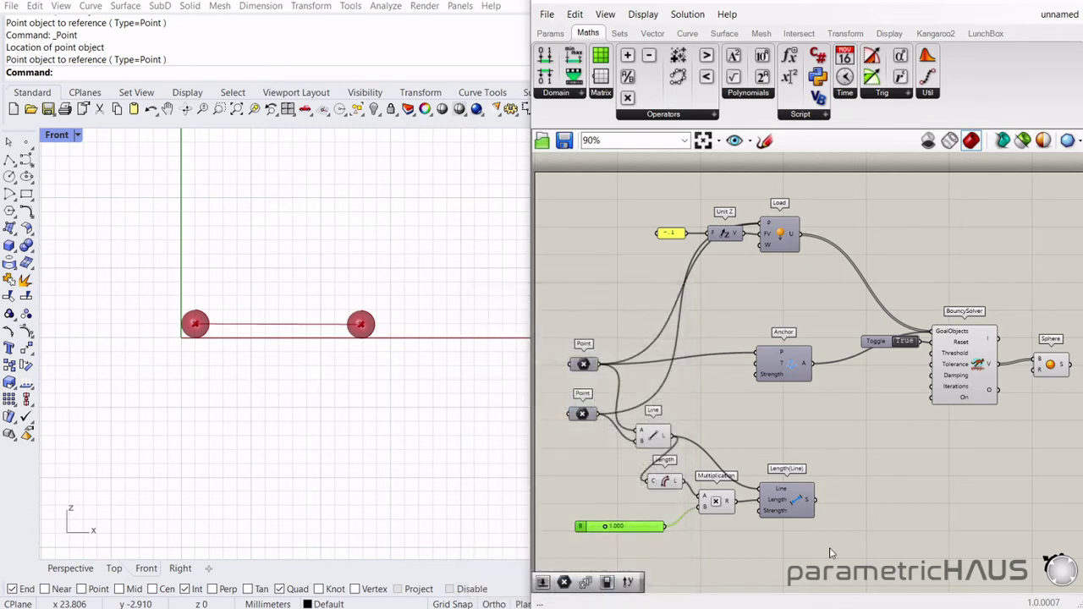
click(870, 515)
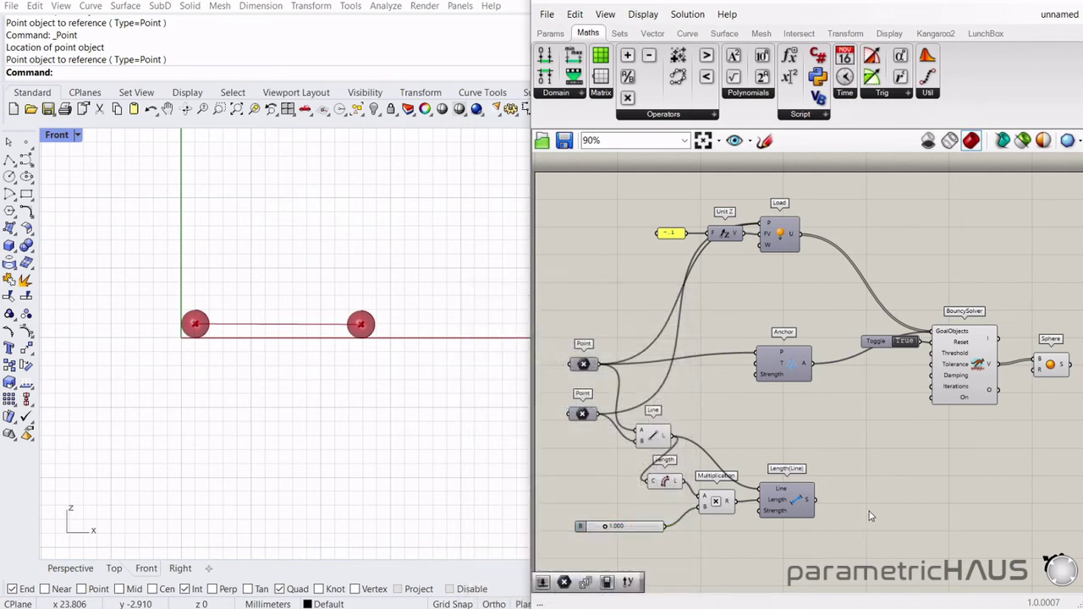
Step: Set the panel feeding the Unit Z load vector to 0
double_click(670, 233)
text(0)
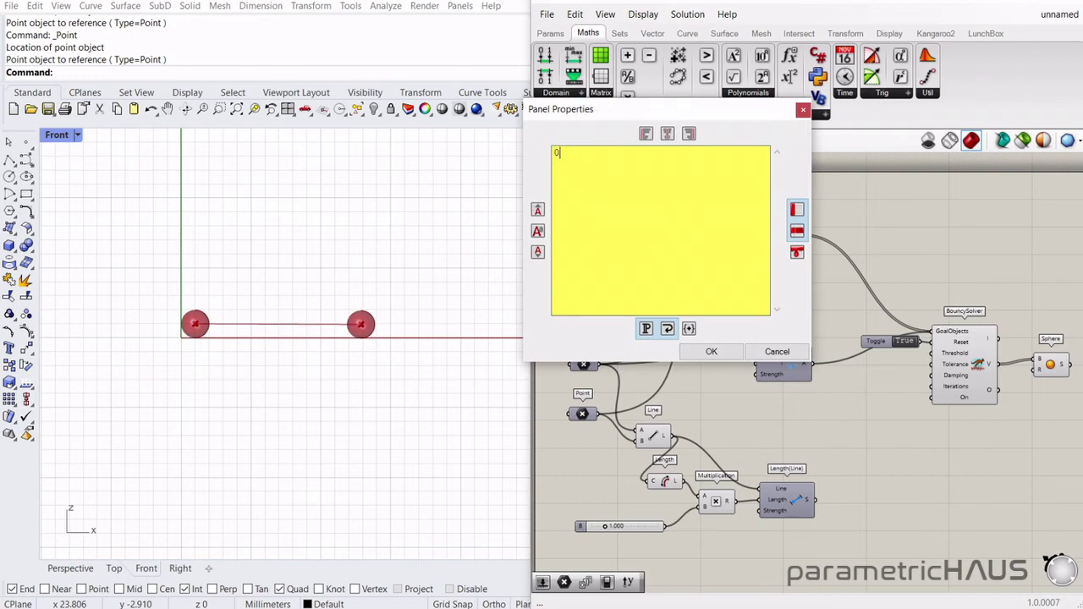
click(713, 351)
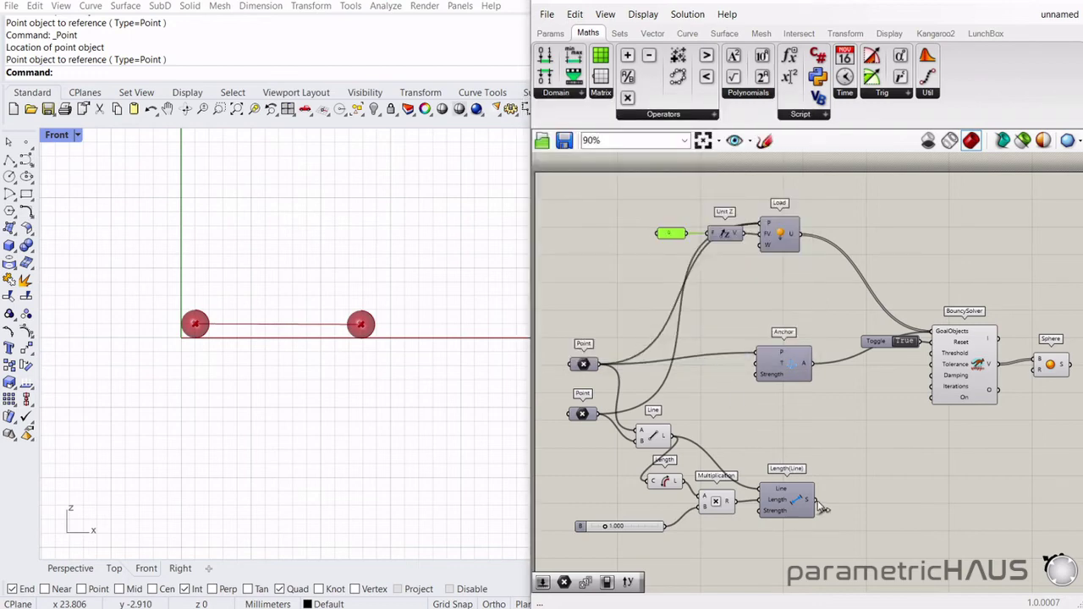
Step: Add the Length(Line) output to the BouncySolver's GoalObjects and set the Reset toggle to False to run the simulation
drag(819, 501, 930, 331)
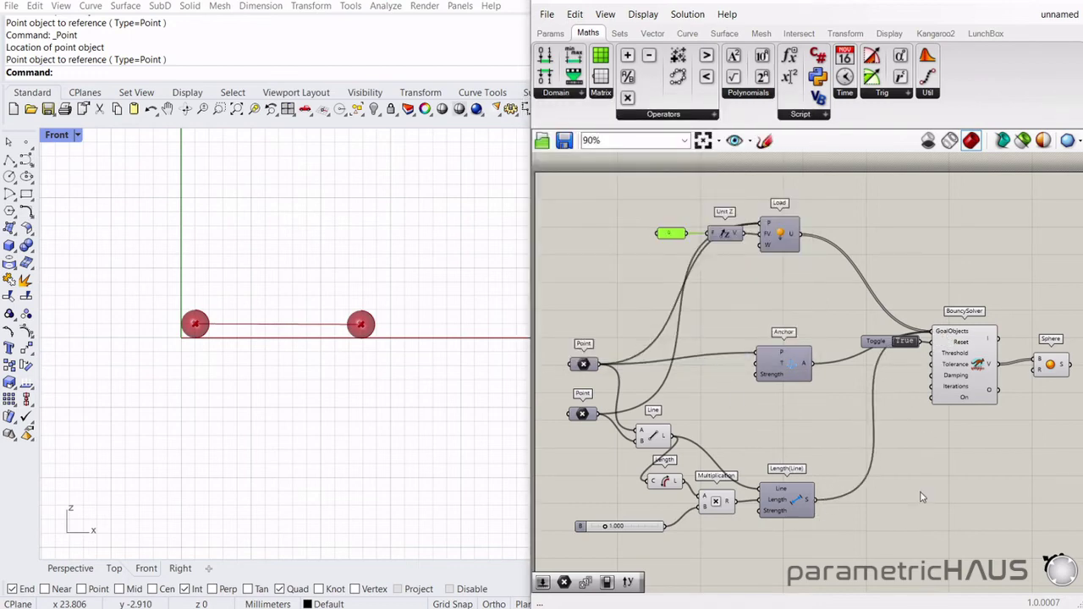
click(922, 498)
double_click(905, 343)
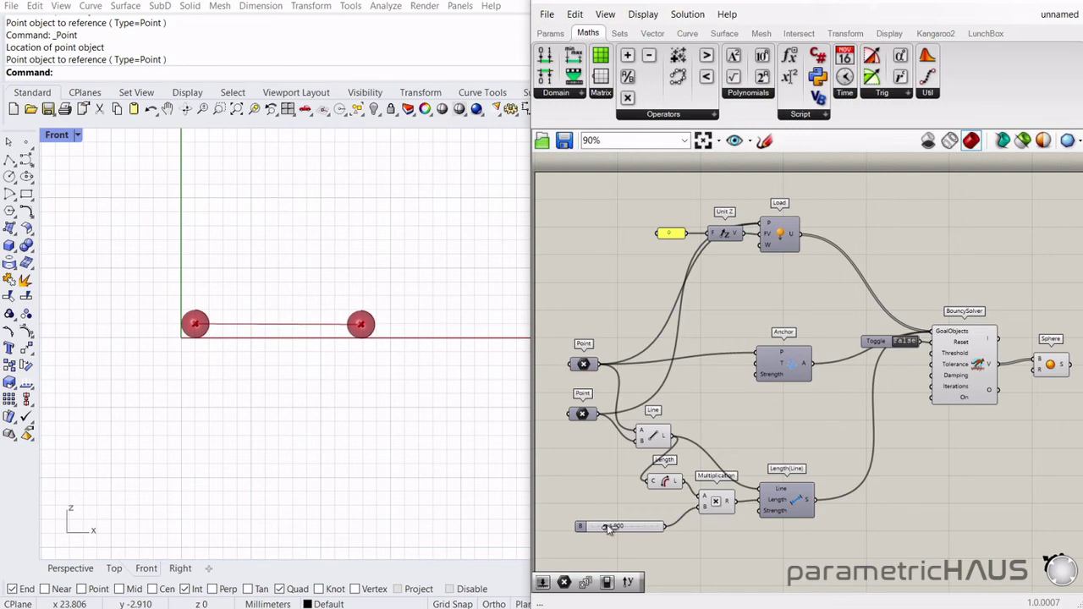
Step: Vary the length multiplier slider to test how the line stretches without load, finishing at 1.785
drag(608, 528, 613, 527)
right_drag(404, 445, 343, 422)
scroll(384, 445, down, 5)
scroll(390, 430, up, 2)
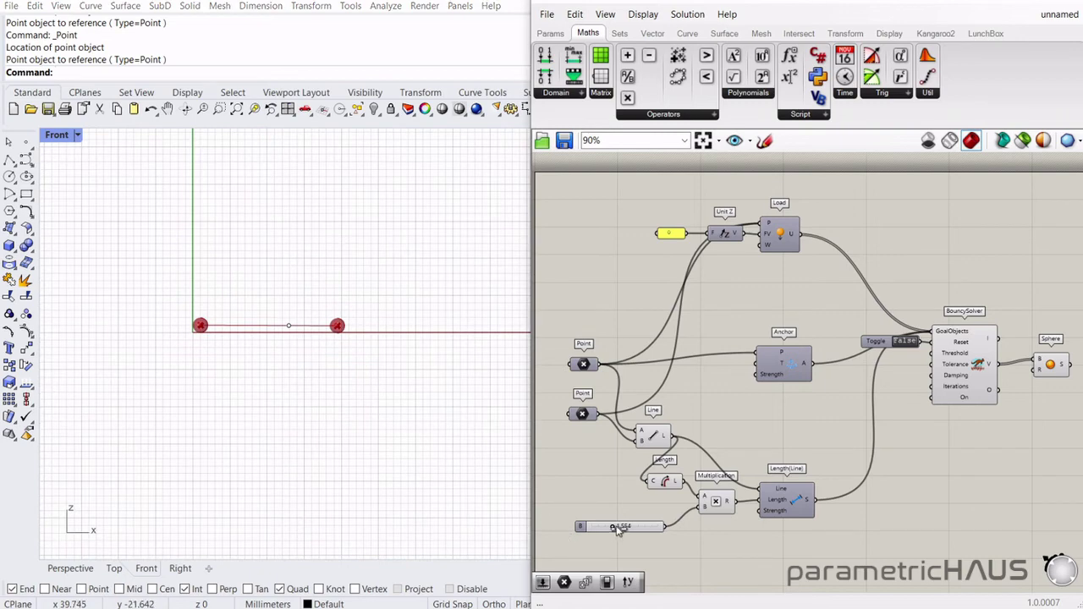
mouse_move(616, 530)
mouse_down()
mouse_move(598, 527)
mouse_move(619, 528)
mouse_up()
drag(861, 560, 567, 181)
drag(620, 526, 614, 527)
scroll(241, 417, up, 1)
scroll(238, 407, up, 1)
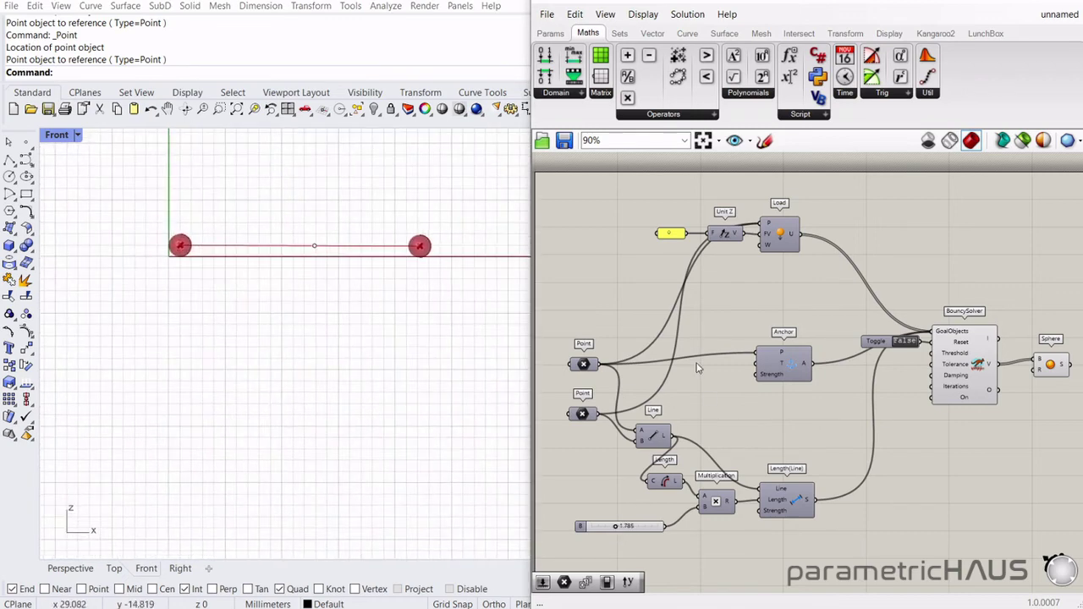
Step: Set the load panel to -1 and test the hanging line with the length multiplier at 0.770 and 1.970
double_click(670, 235)
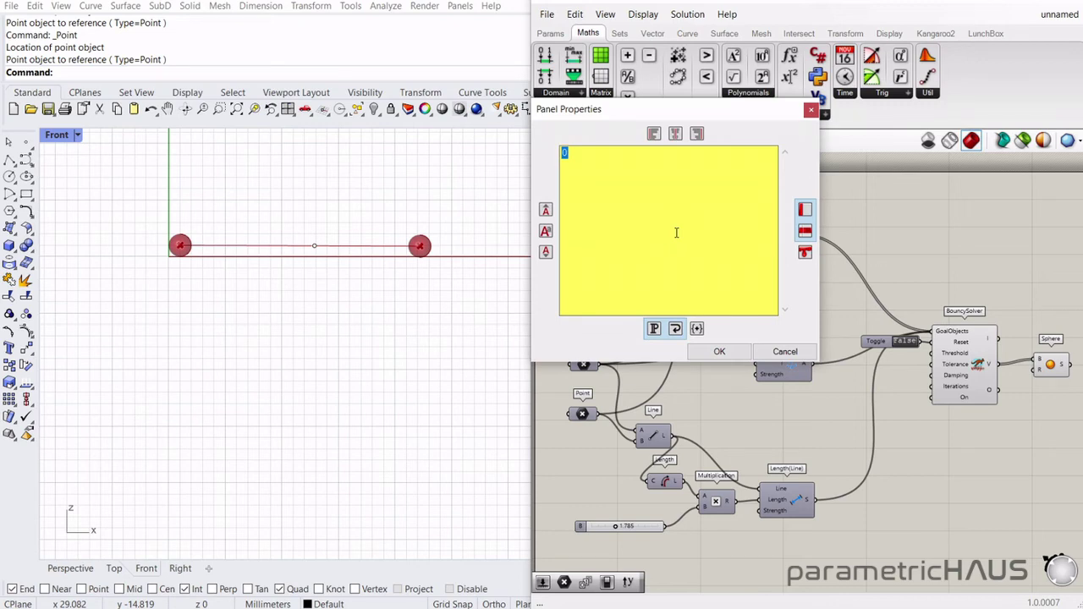
click(721, 351)
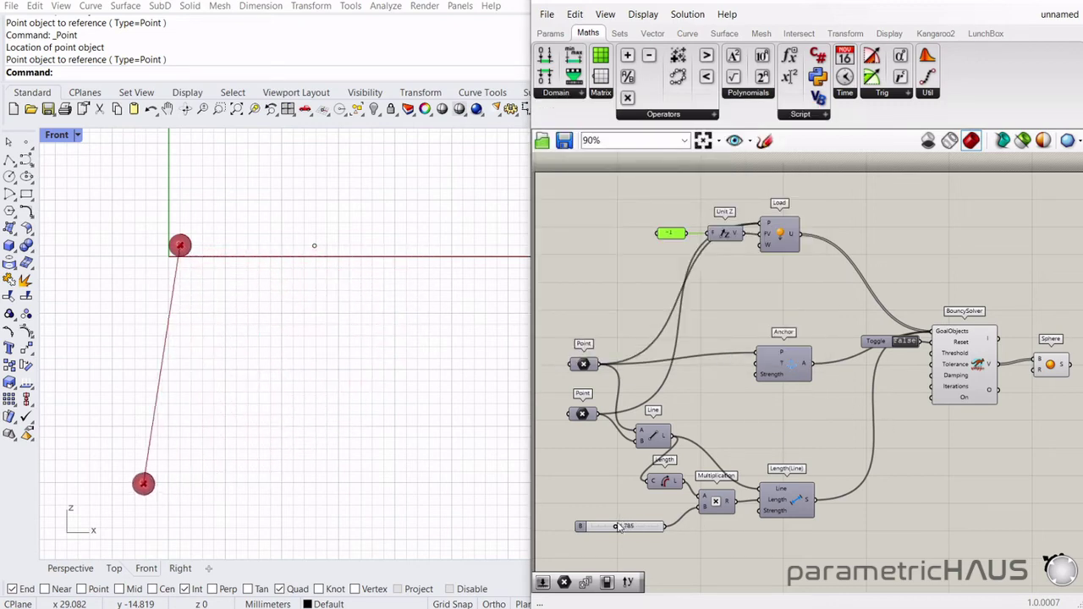
drag(615, 528, 603, 529)
right_drag(380, 462, 405, 452)
scroll(380, 462, down, 2)
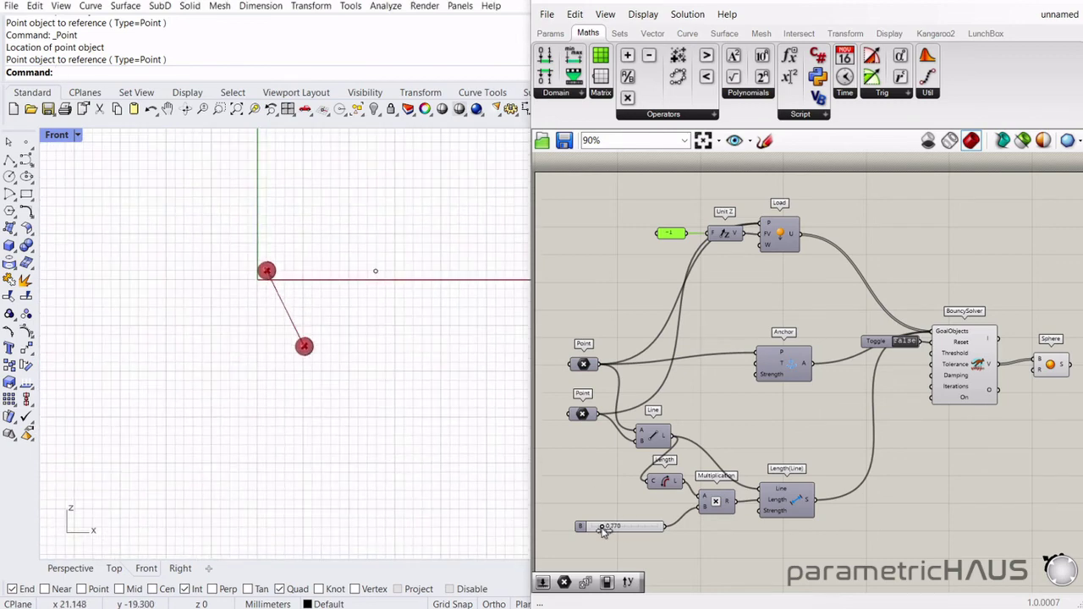
drag(601, 526, 623, 529)
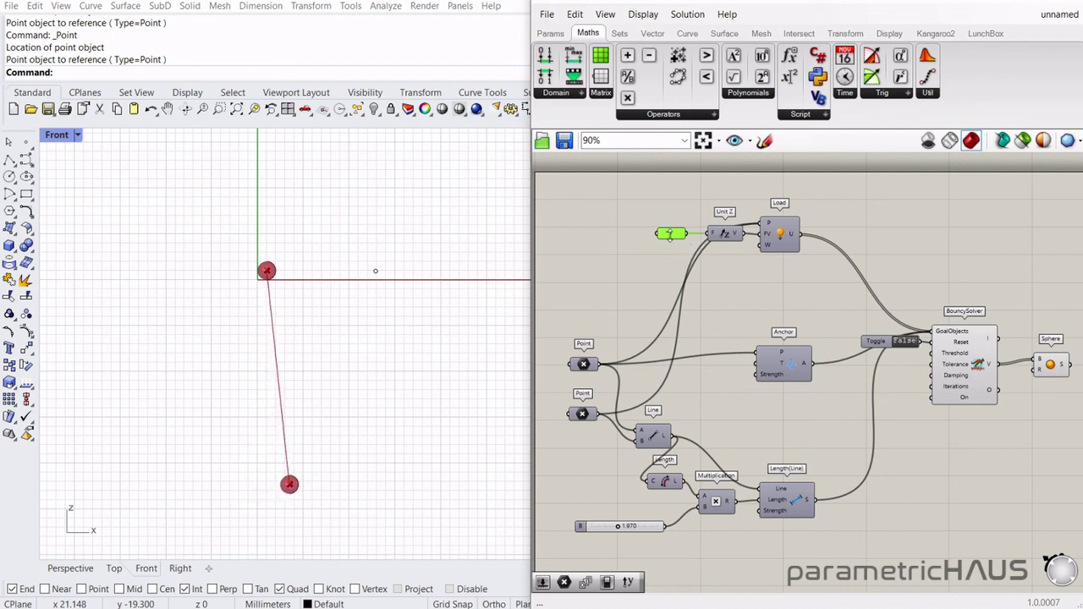
Step: Set the panel feeding the Unit Z load vector to -5
double_click(670, 234)
text(-5)
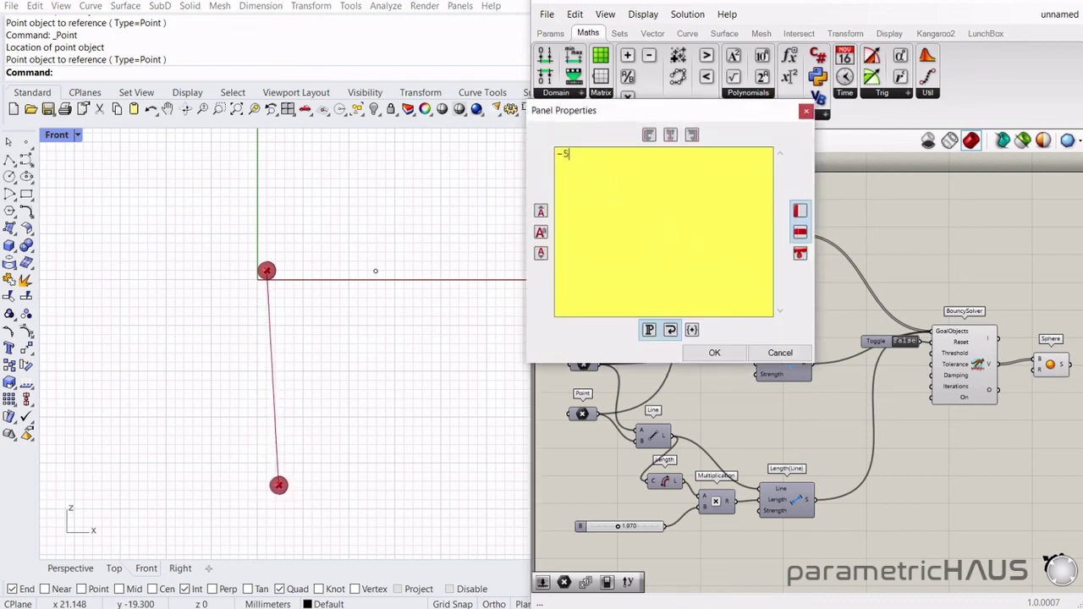
click(713, 352)
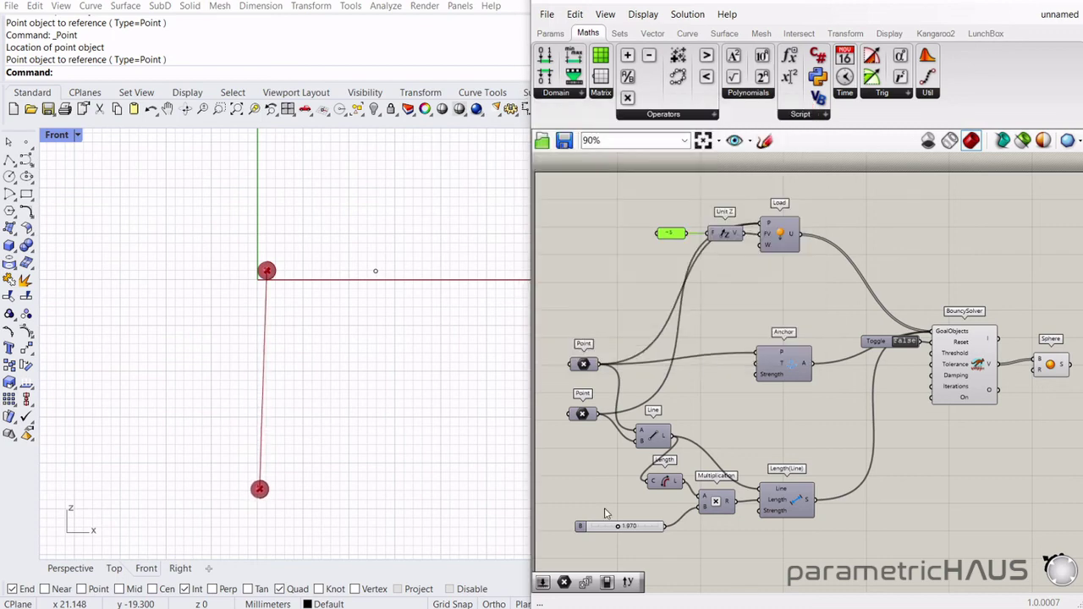
Step: Lower the length multiplier slider to 0.724 to shorten the hanging line
drag(618, 527, 608, 528)
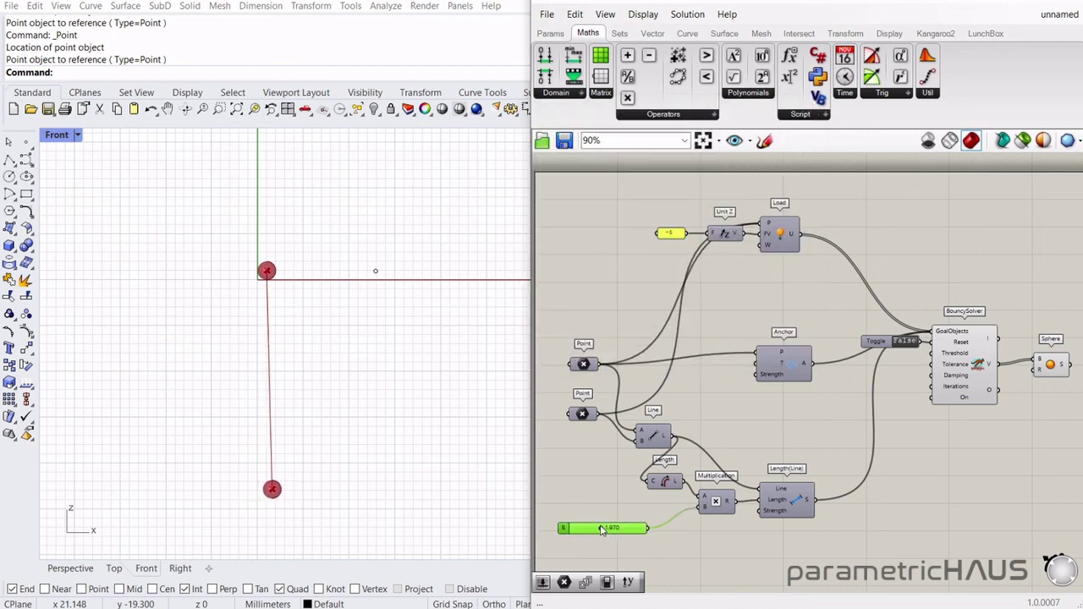
click(676, 541)
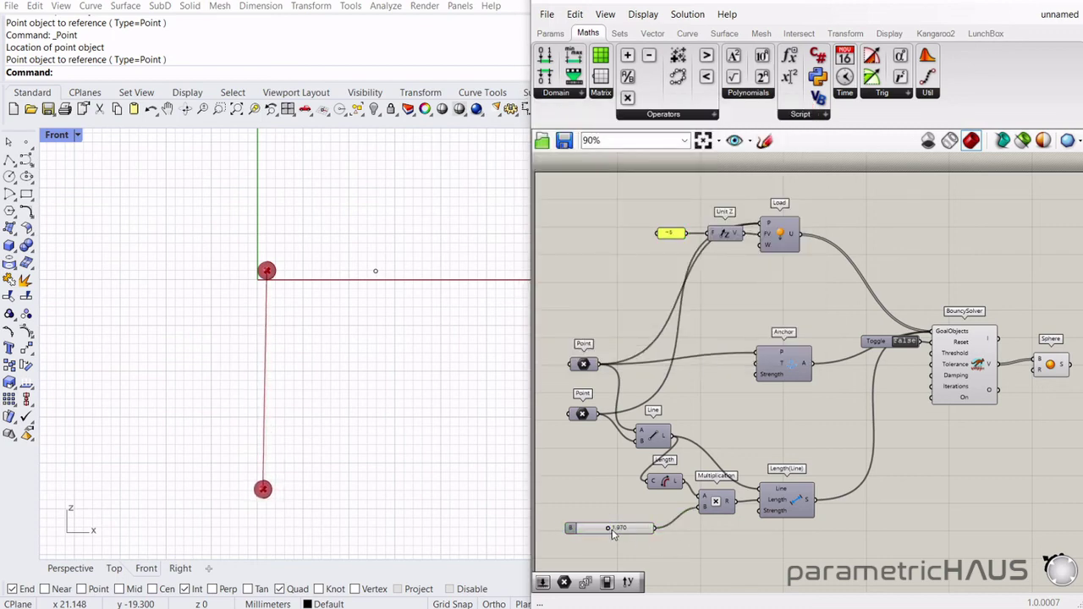
mouse_move(607, 531)
mouse_down()
mouse_move(591, 529)
mouse_move(622, 531)
mouse_move(592, 531)
mouse_up()
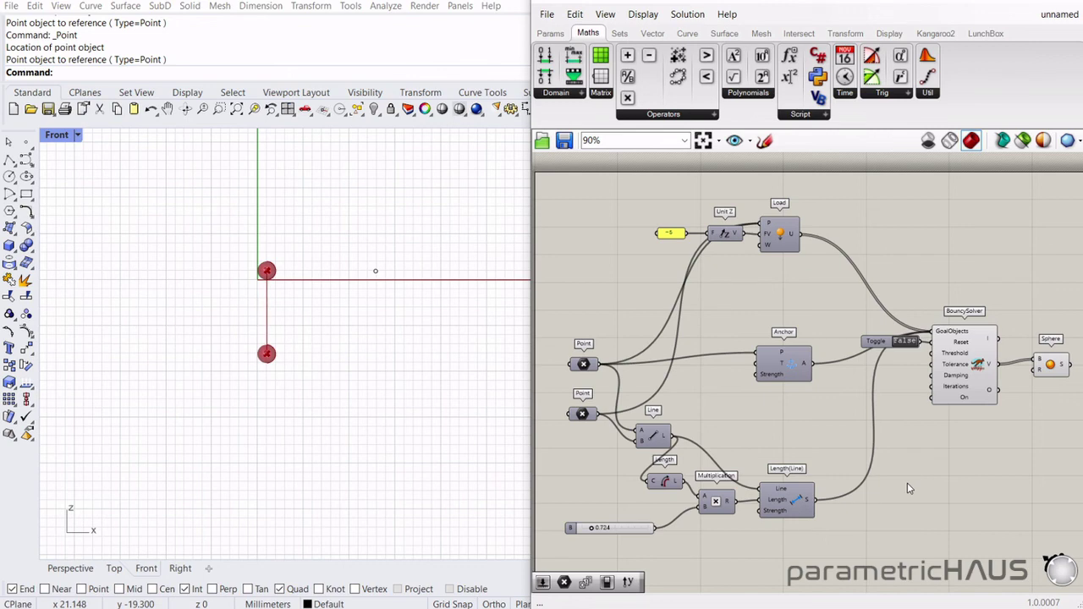
Step: Restart the simulation with the Reset toggle, set the length multiplier to 1.185, and return the toggle to True
double_click(905, 342)
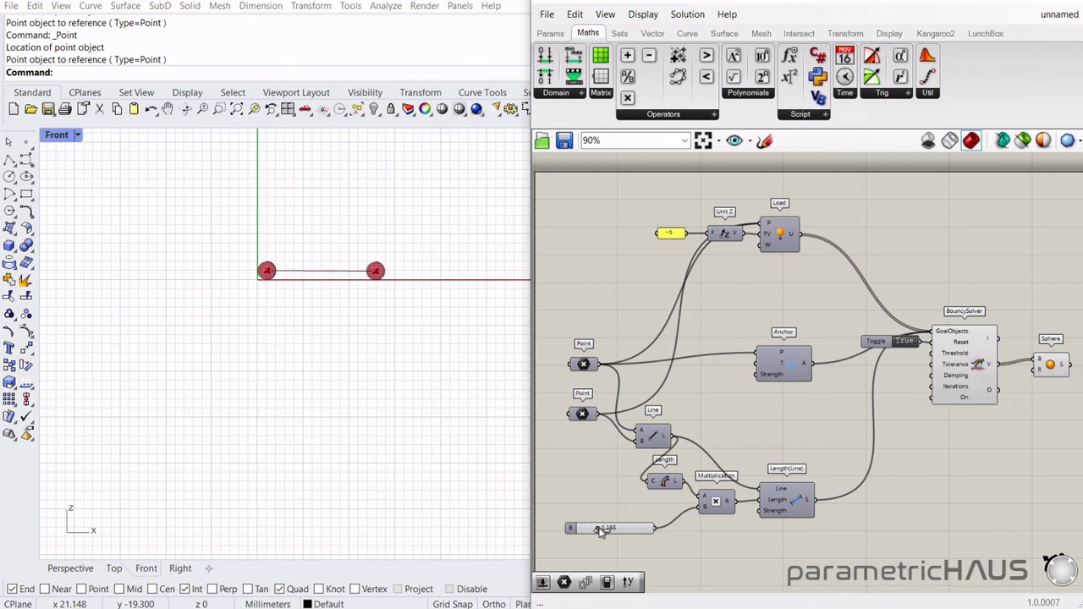
double_click(905, 342)
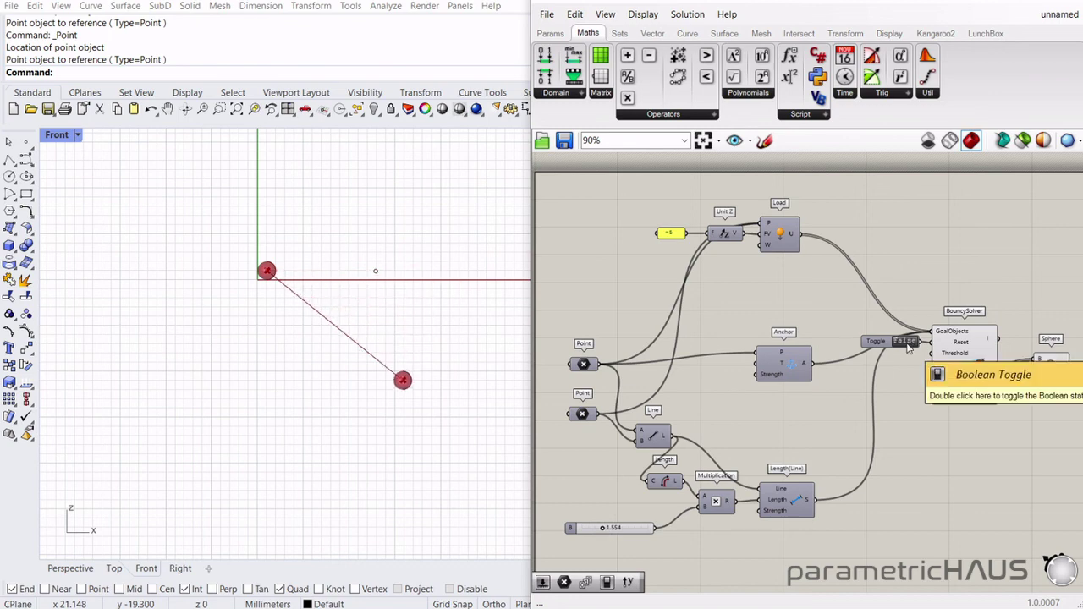
drag(603, 528, 597, 530)
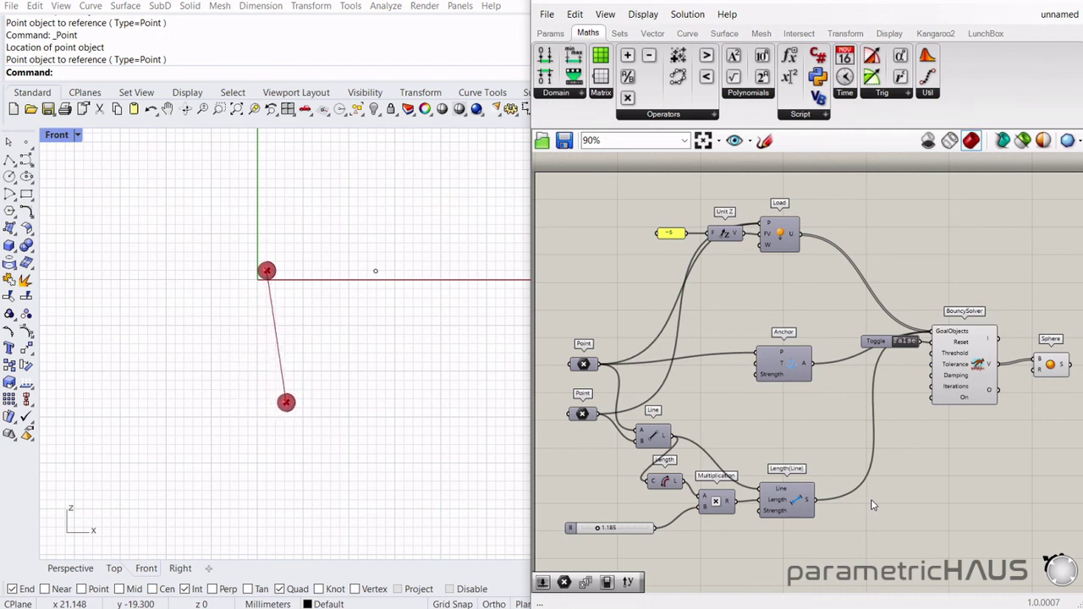
click(904, 340)
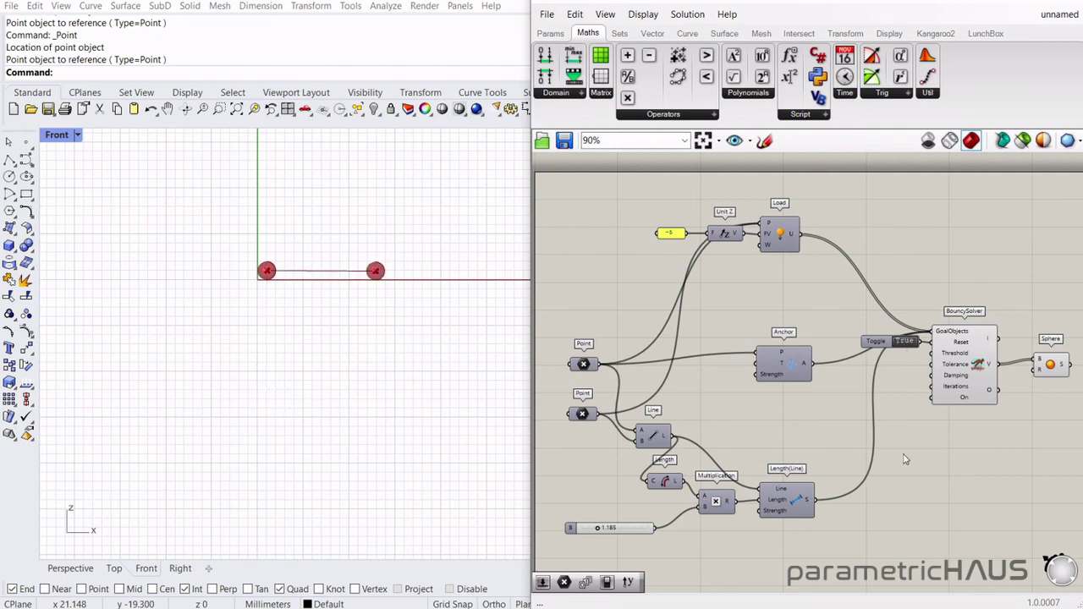